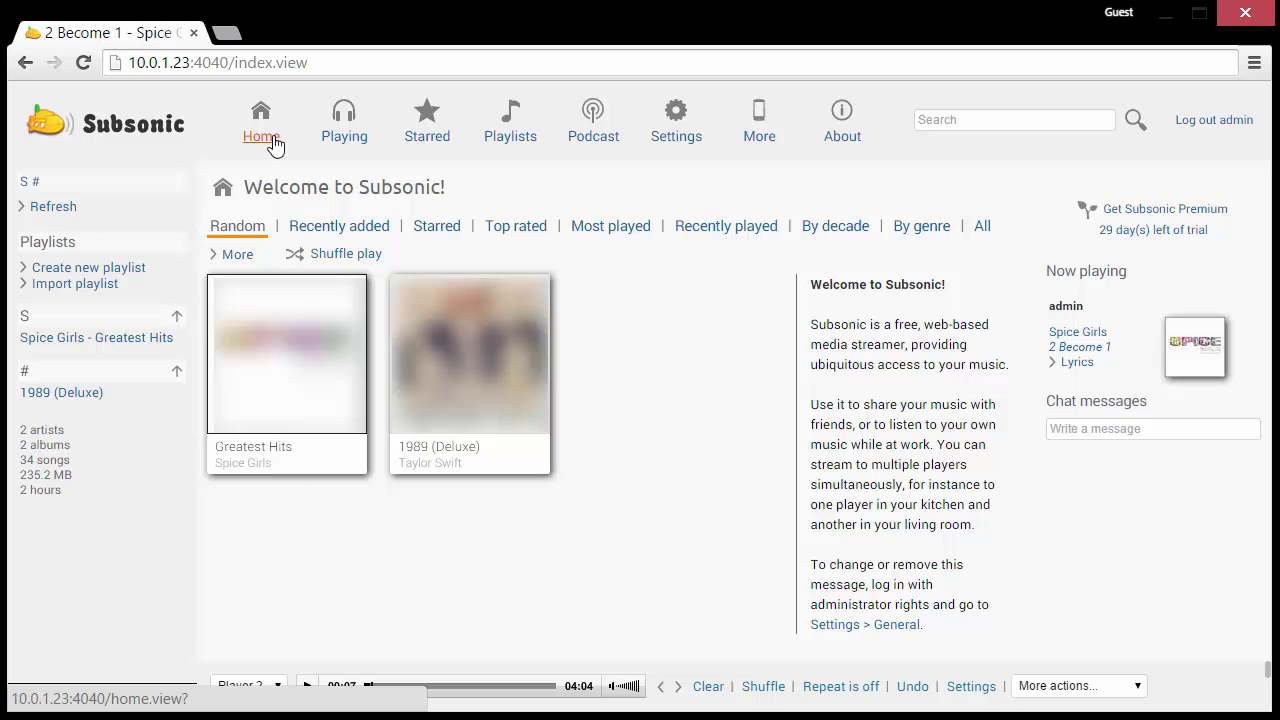
# - Open the Spice Girls Greatest Hits album from the Subsonic Home page
pyautogui.click(306, 390)
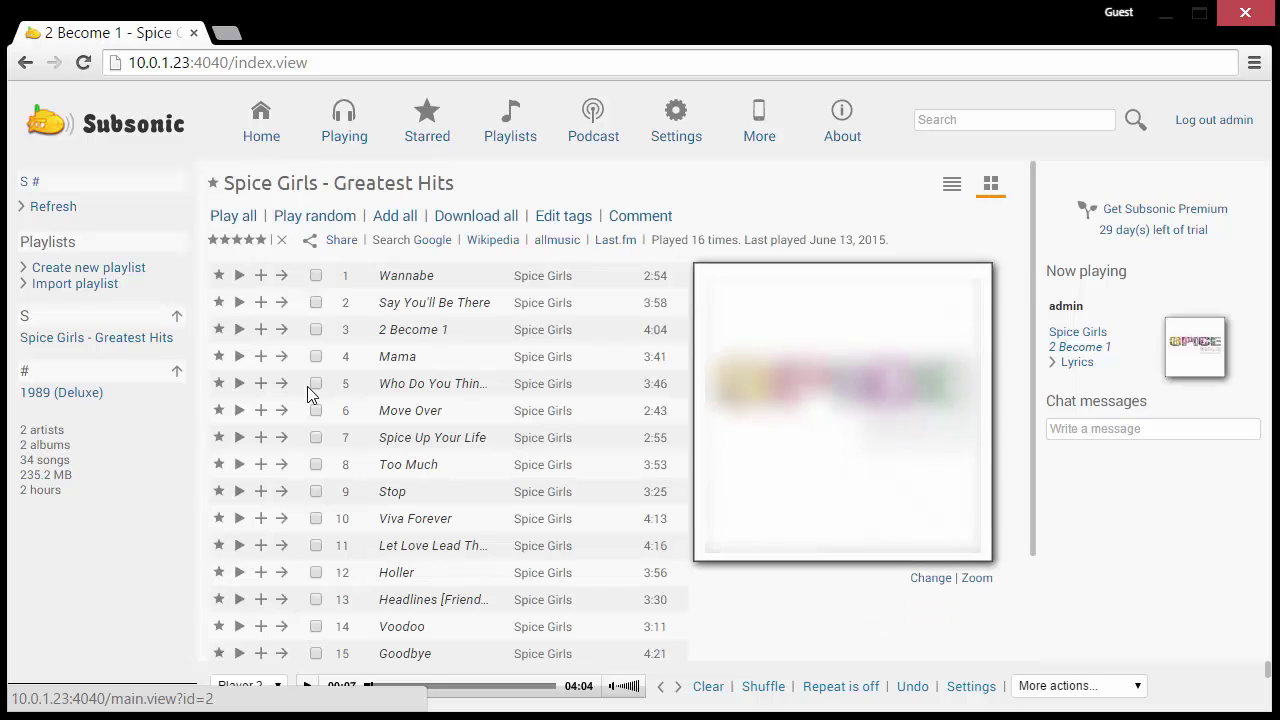
# - Start Wannabe playing, then scroll through the subsonic.org home page sections in Firefox
pyautogui.click(239, 275)
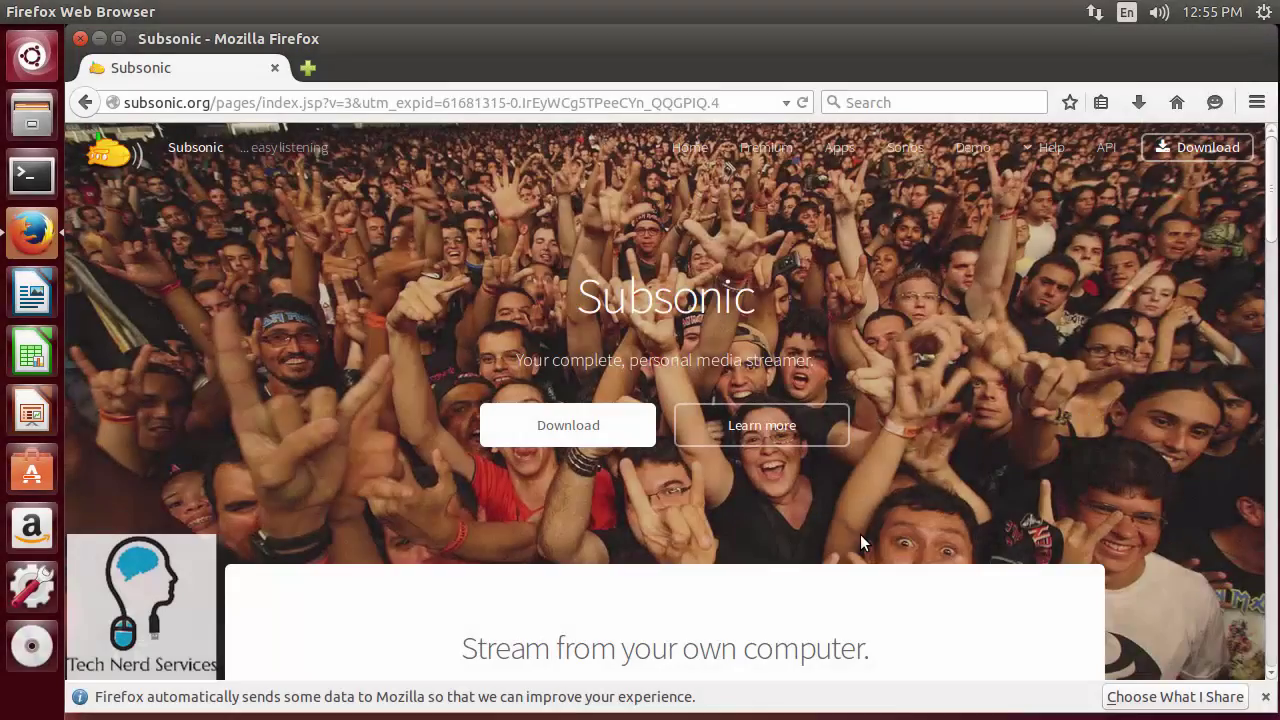
pyautogui.scroll(-4, 861, 541)
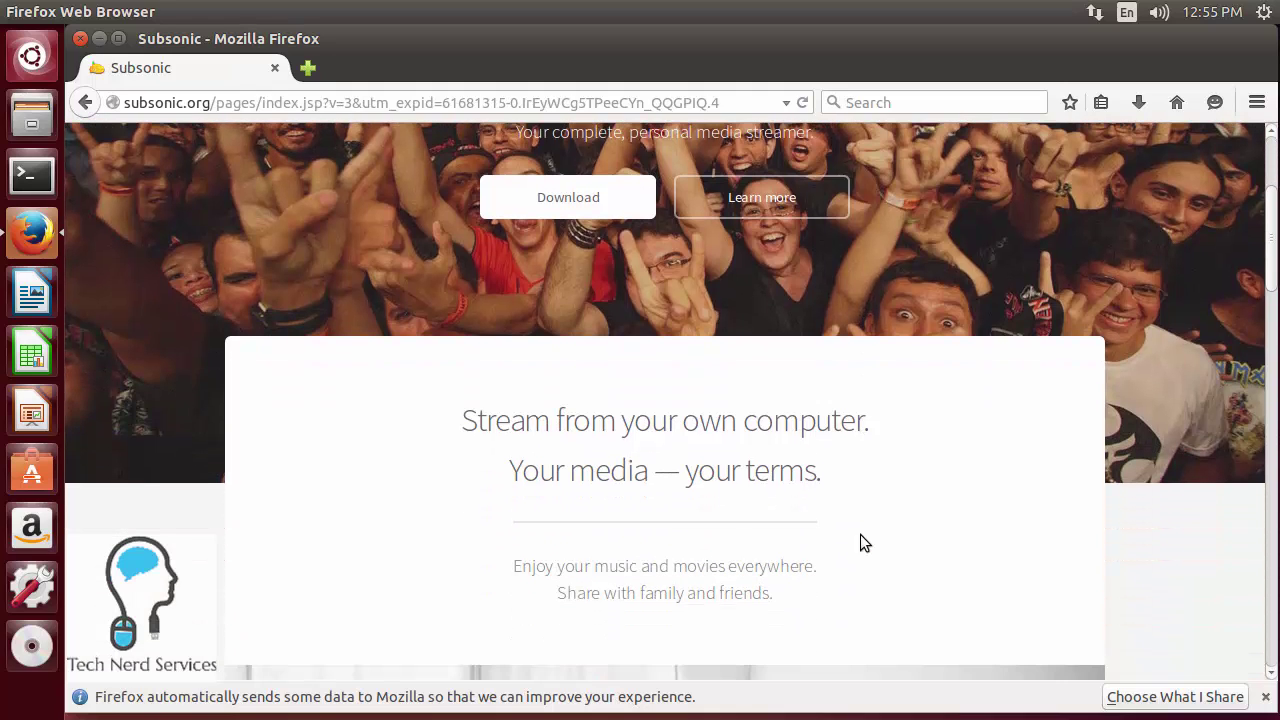
pyautogui.scroll(-1, 860, 543)
pyautogui.scroll(-8, 860, 543)
pyautogui.scroll(-5, 860, 540)
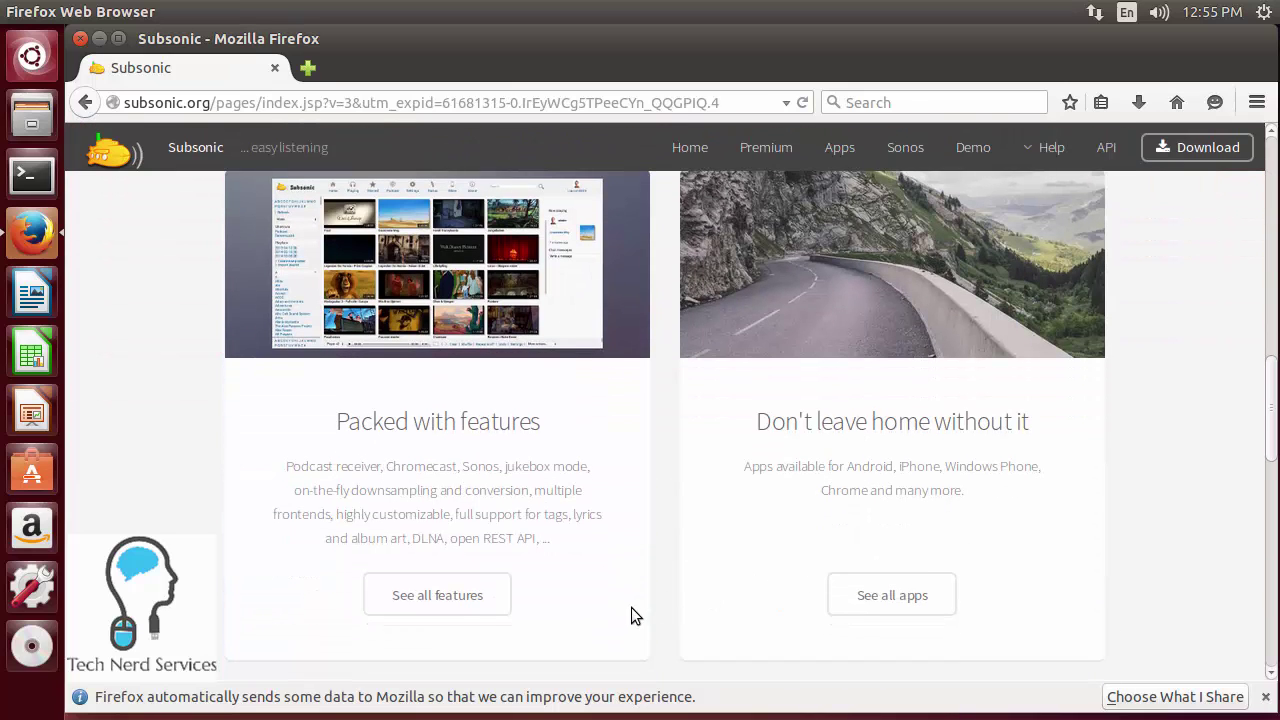
pyautogui.scroll(-5, 631, 607)
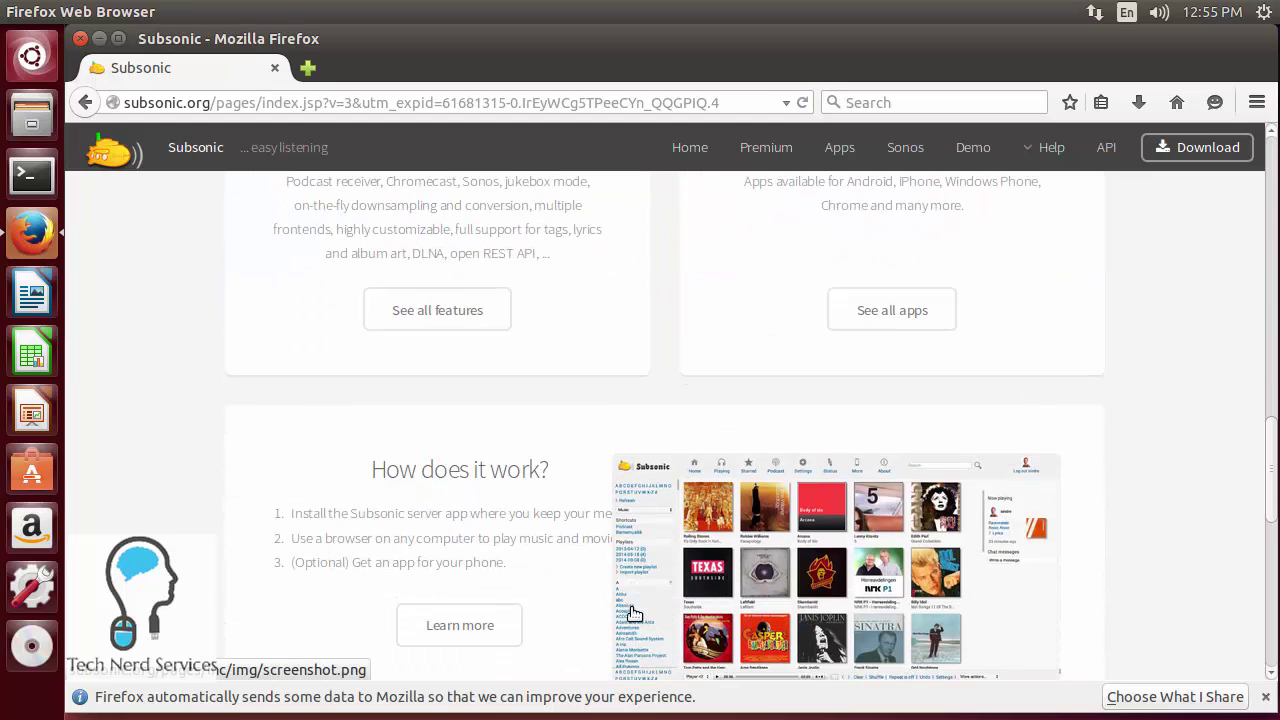
pyautogui.scroll(-5, 631, 610)
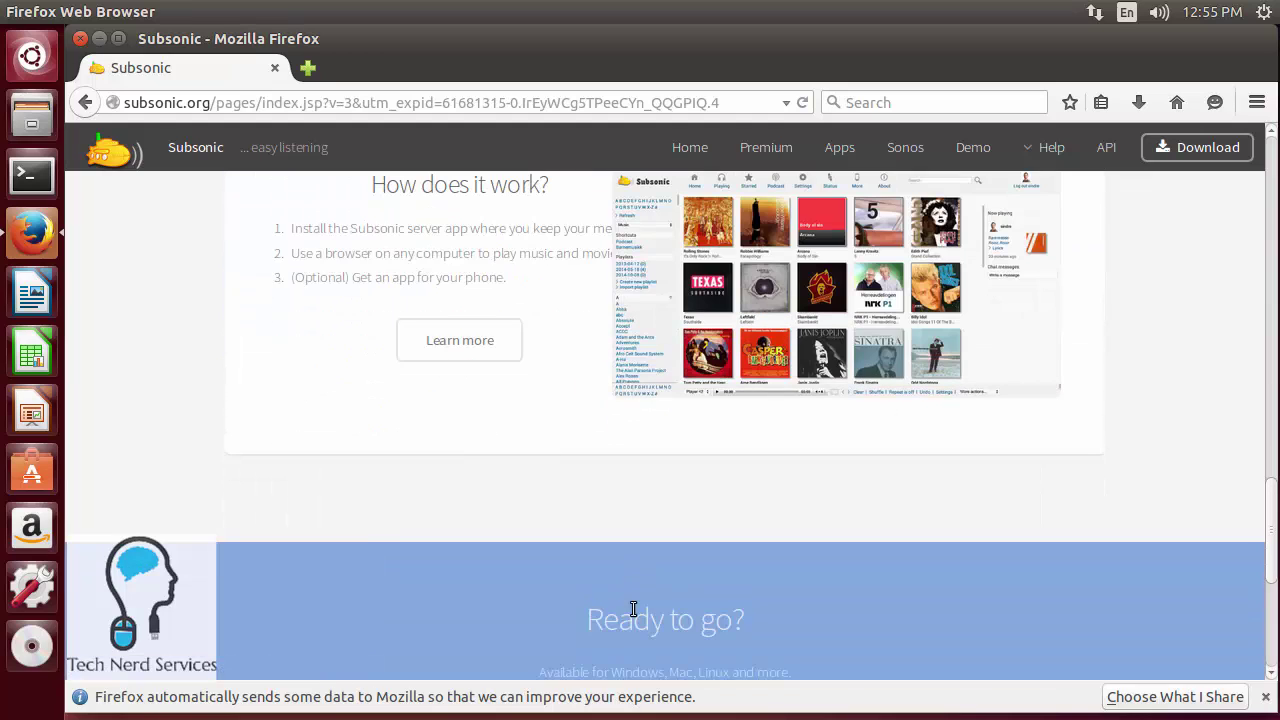
pyautogui.scroll(-3, 633, 609)
pyautogui.scroll(5, 631, 607)
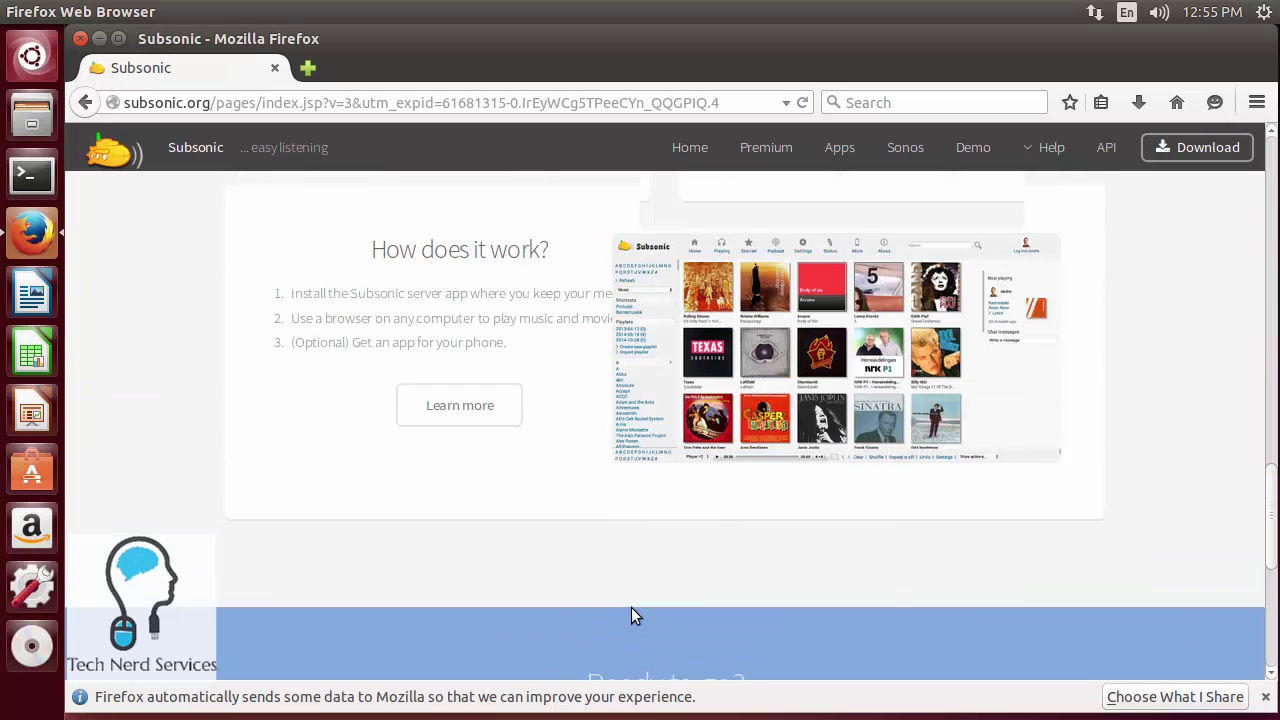
pyautogui.scroll(6, 631, 615)
# - Open 'See all features' and scroll the Features page down to Secure and reliable
pyautogui.click(438, 602)
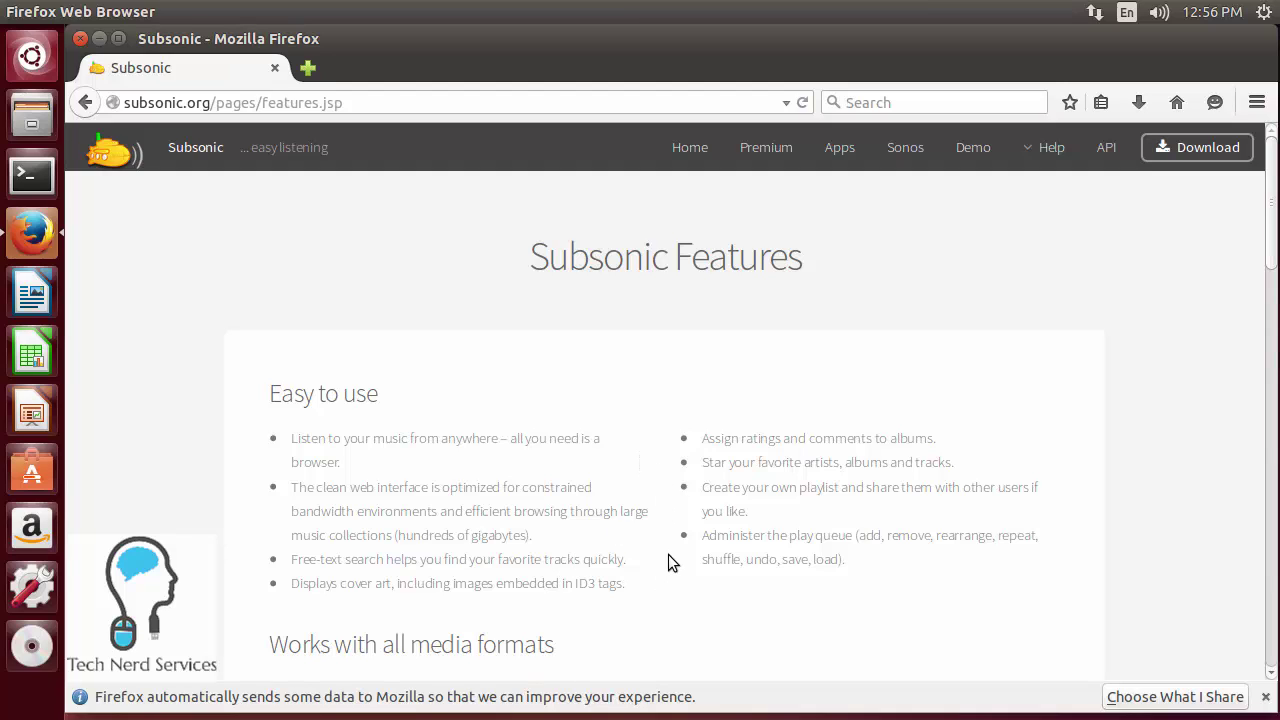
pyautogui.scroll(-5, 668, 555)
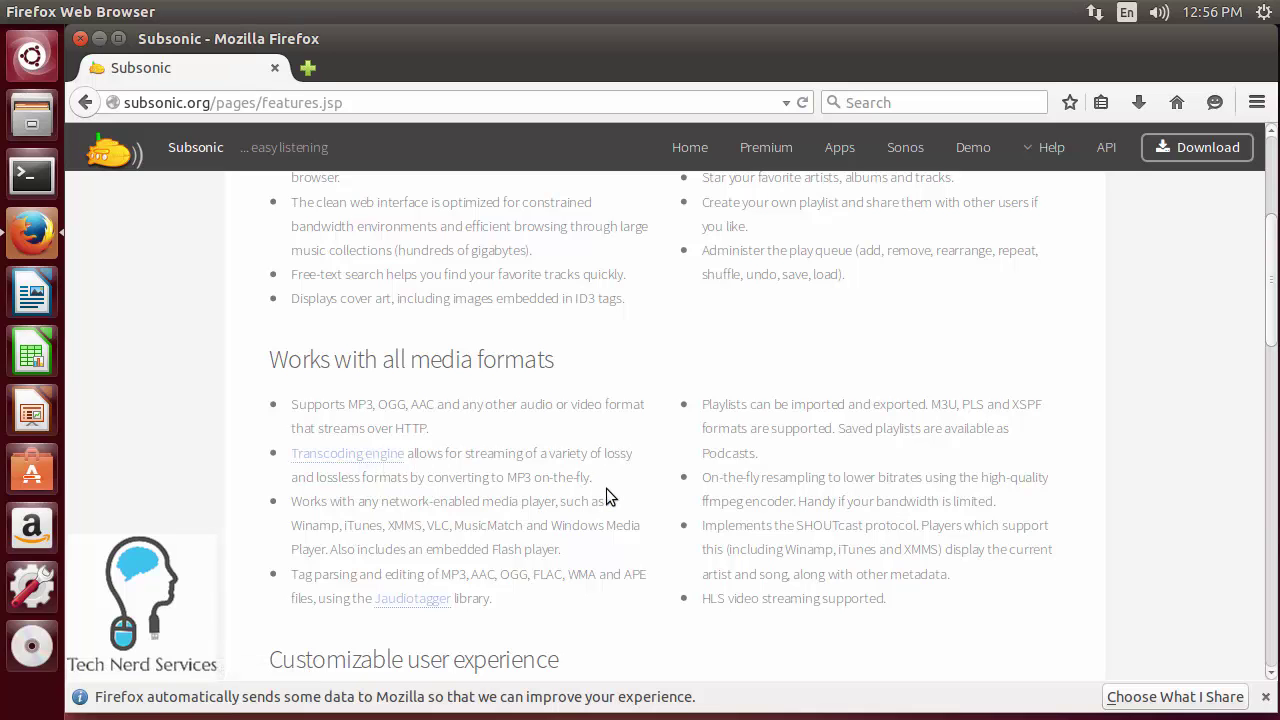
pyautogui.scroll(-5, 606, 497)
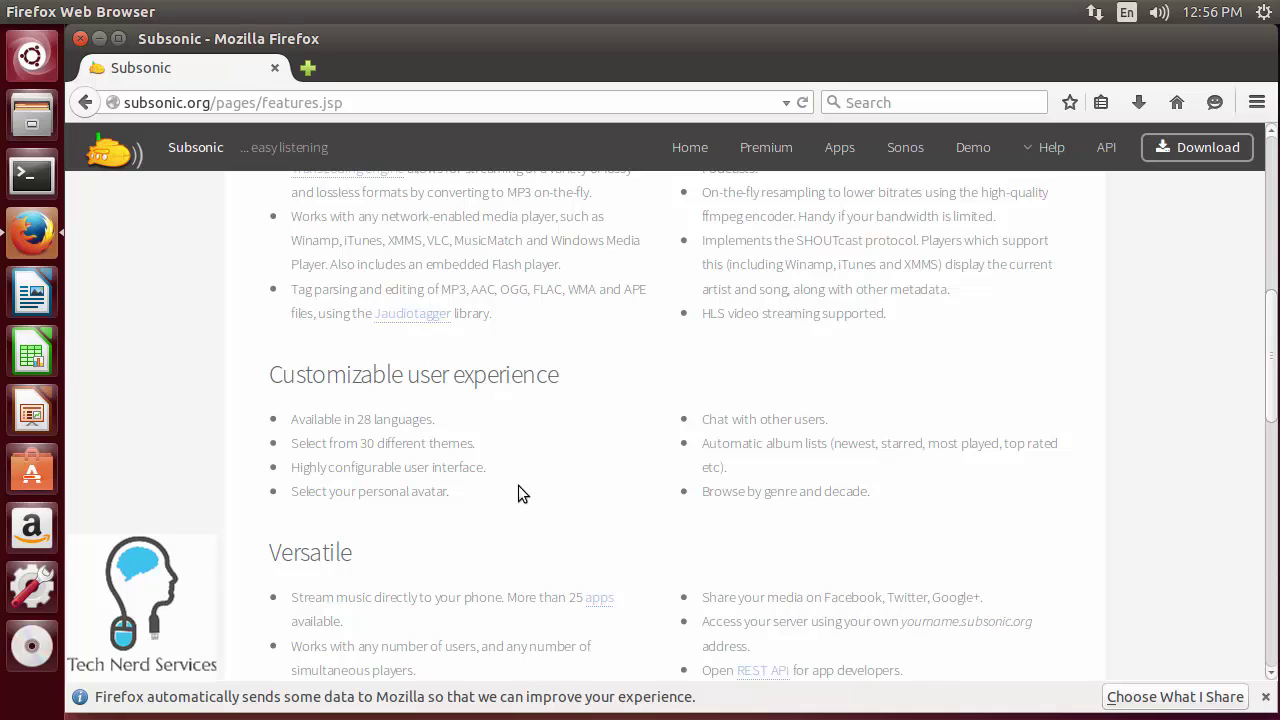
pyautogui.scroll(-4, 518, 490)
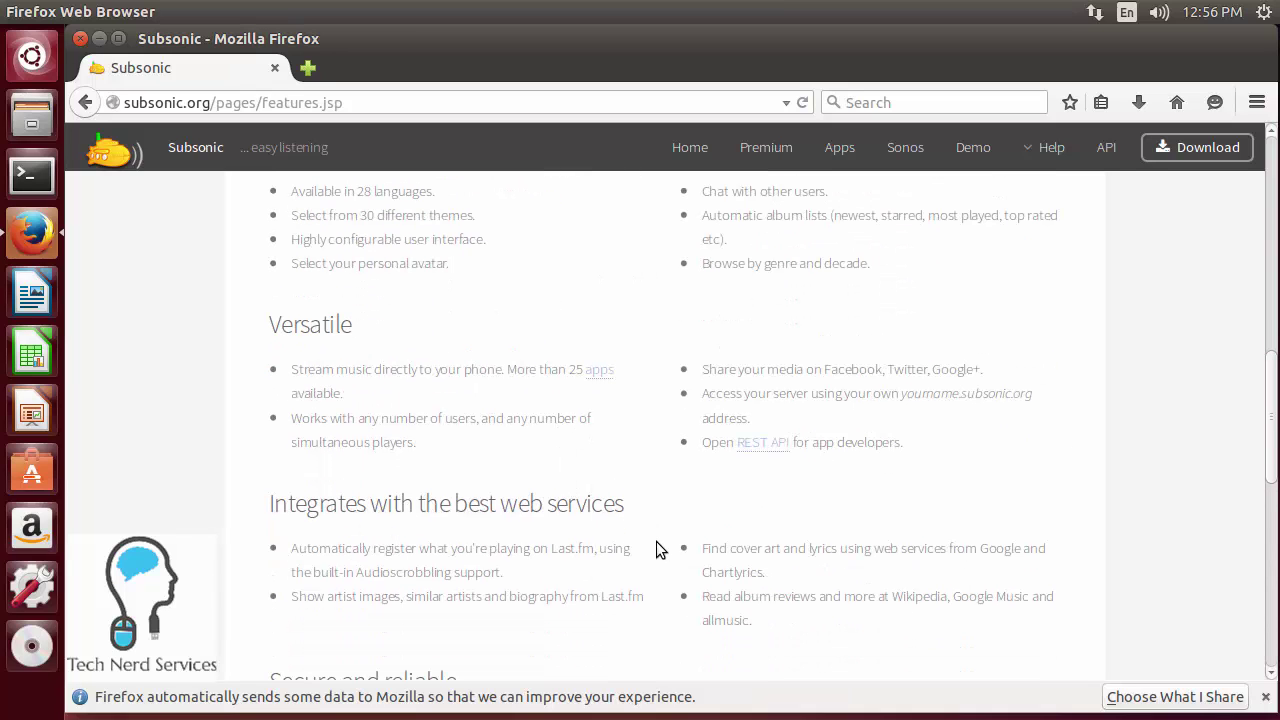
pyautogui.scroll(-3, 656, 541)
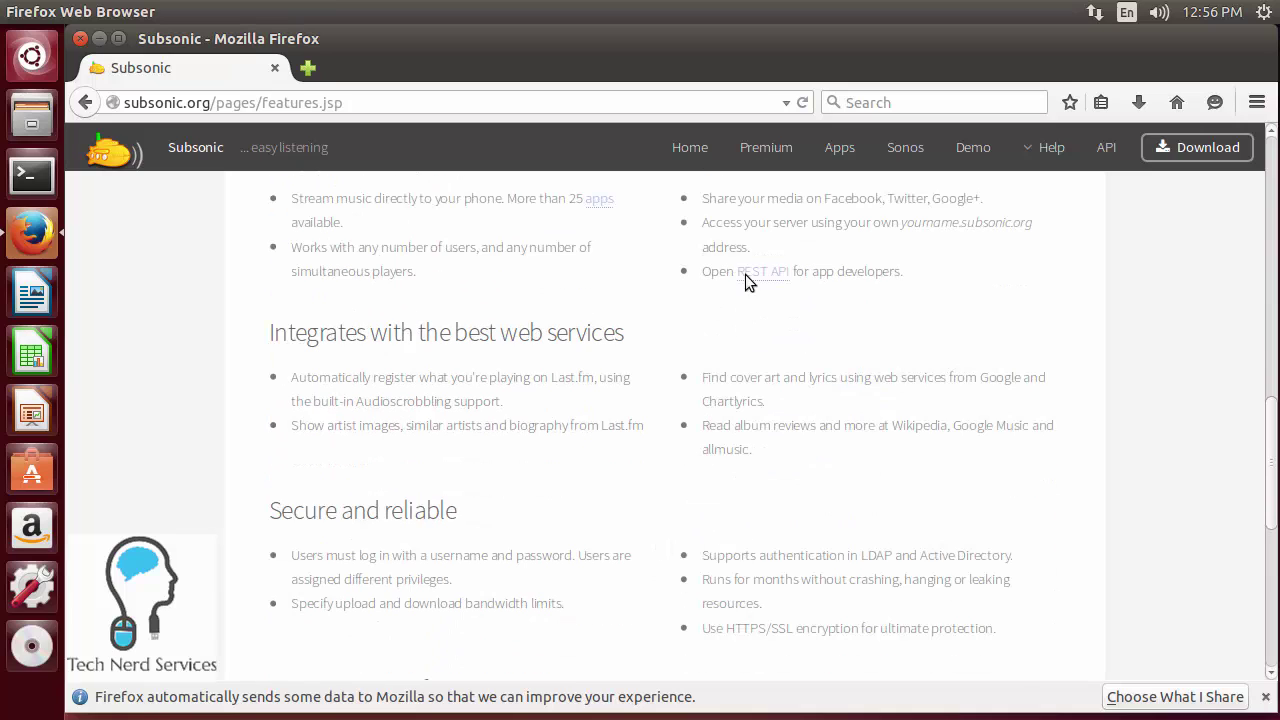
# - Open the Premium page and review the $1-per-month offer and its extra features
pyautogui.click(779, 150)
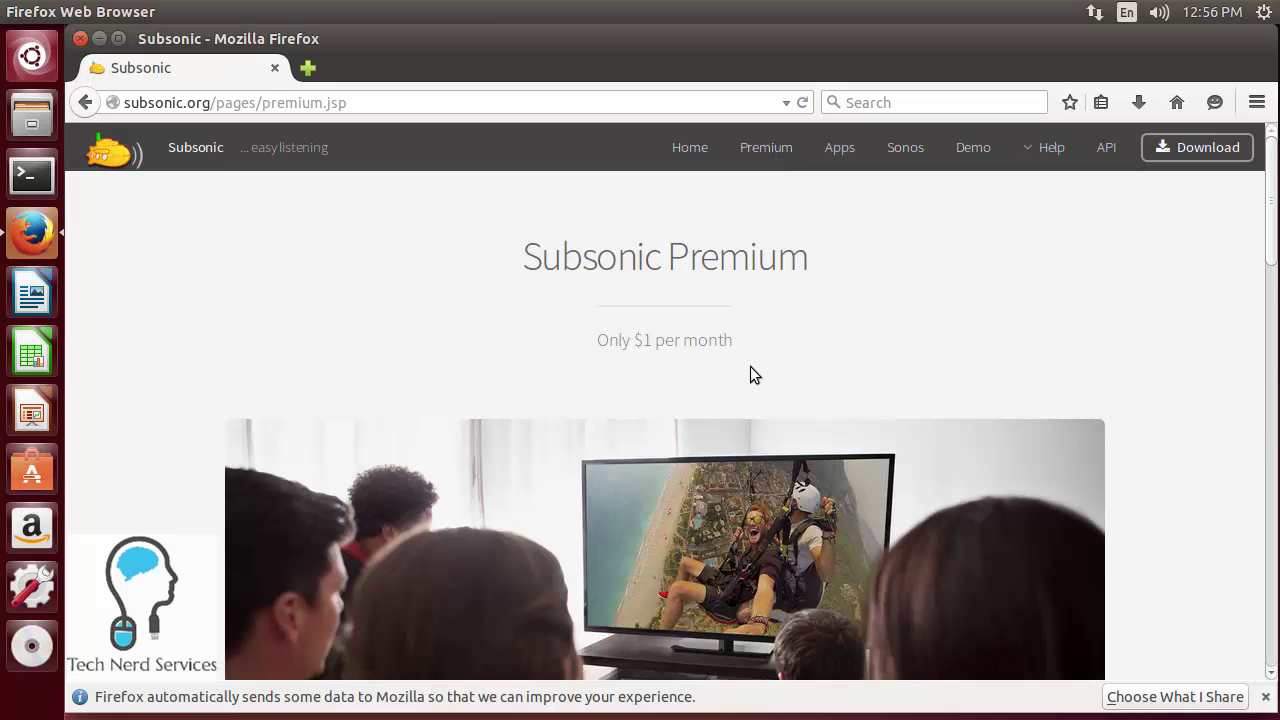
pyautogui.scroll(-5, 754, 374)
pyautogui.scroll(-3, 749, 381)
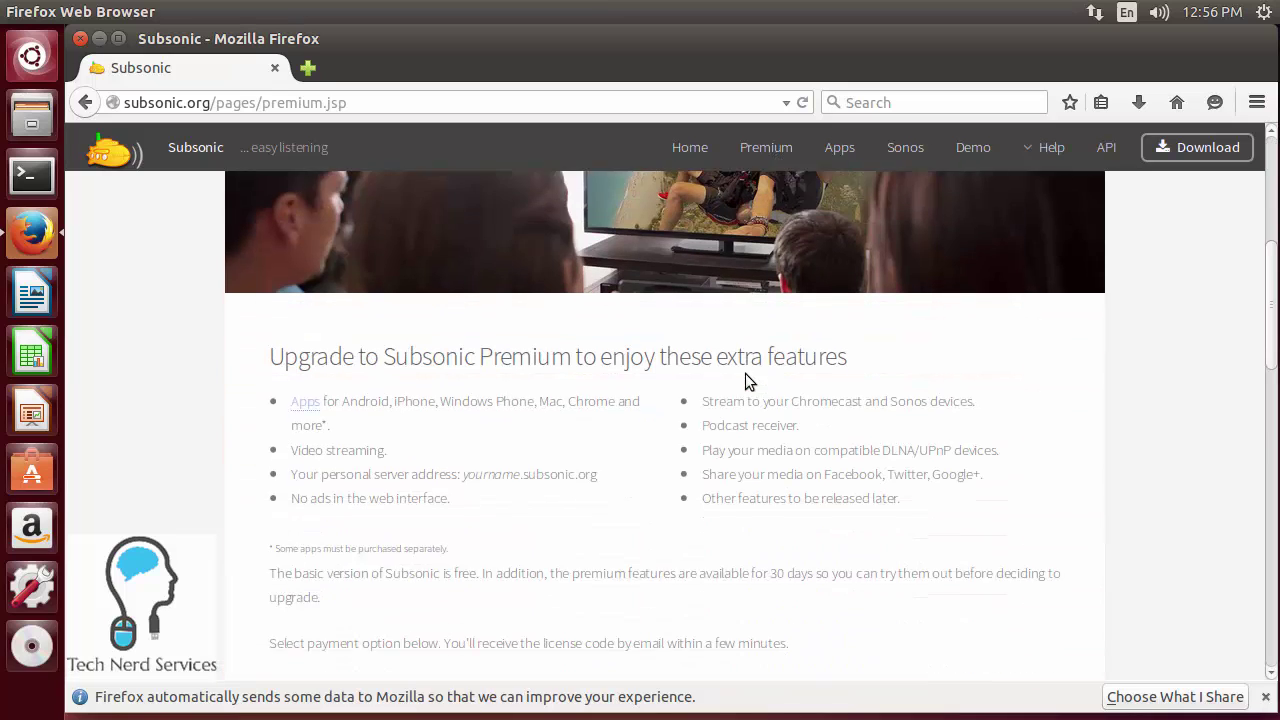
pyautogui.scroll(-1, 745, 373)
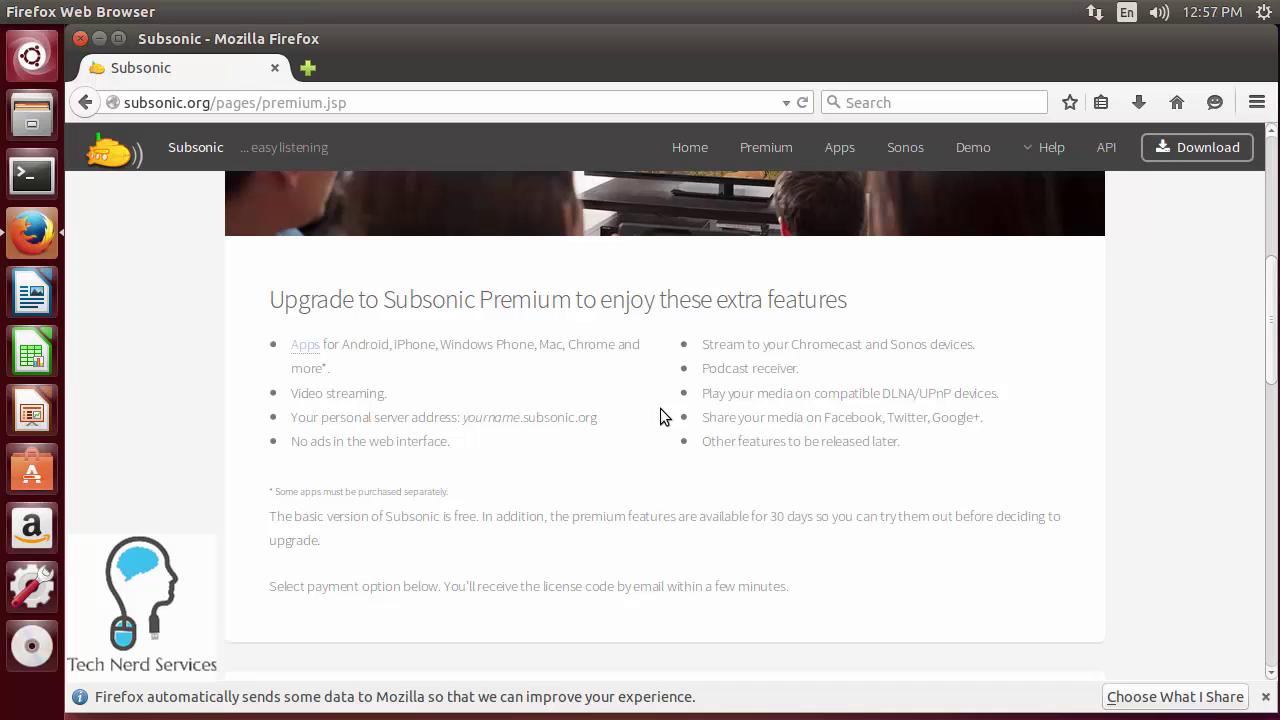
pyautogui.scroll(10, 660, 417)
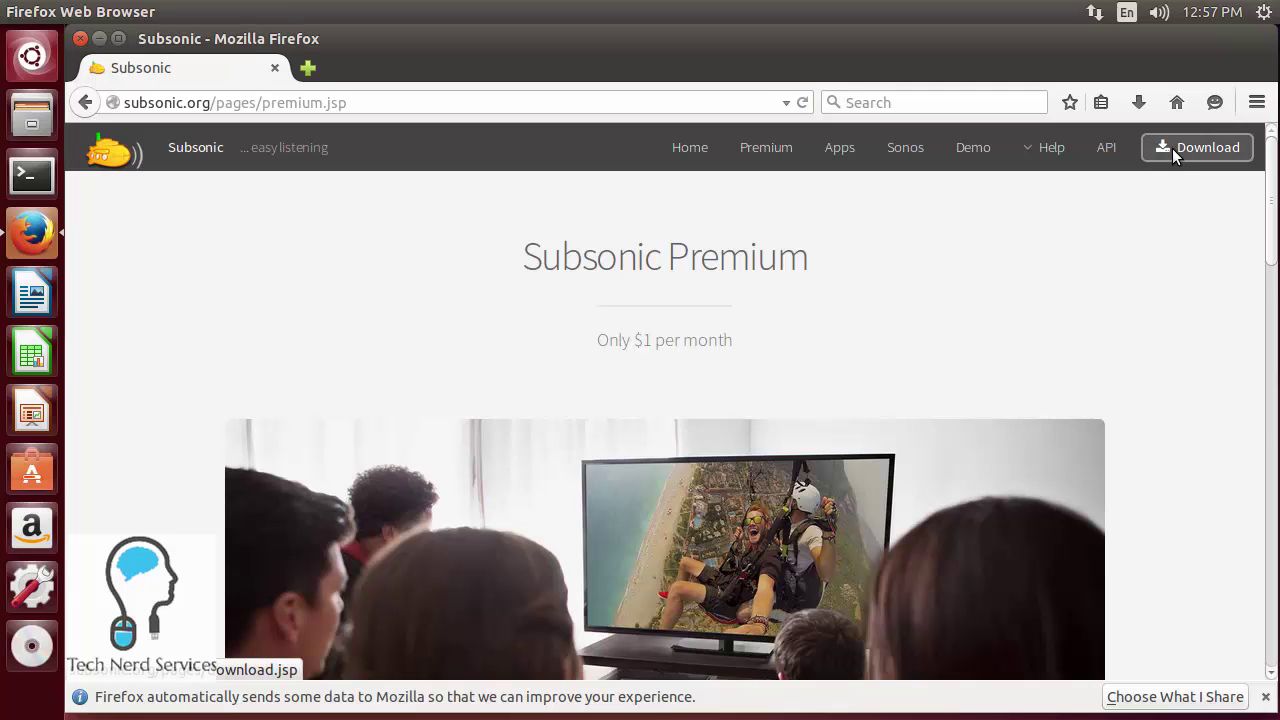
# - Go to Download Subsonic and open the Debian/Ubuntu instructions in a new tab
pyautogui.click(698, 147)
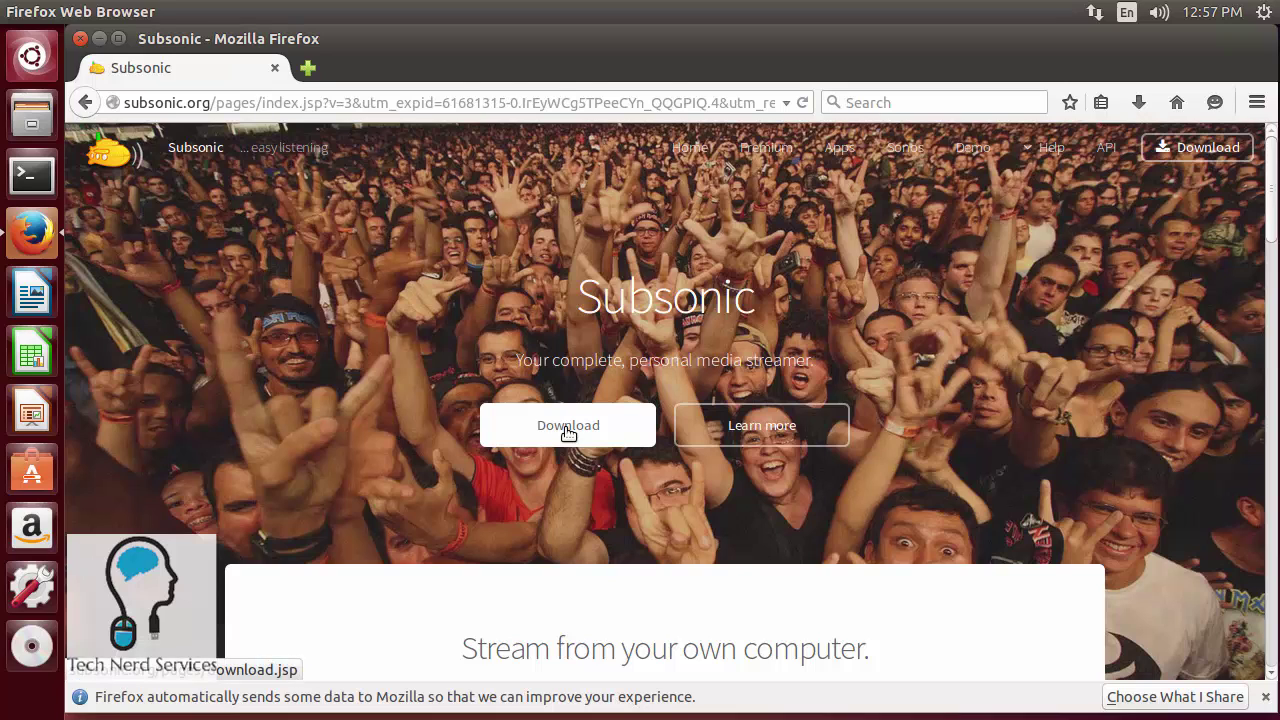
pyautogui.click(567, 432)
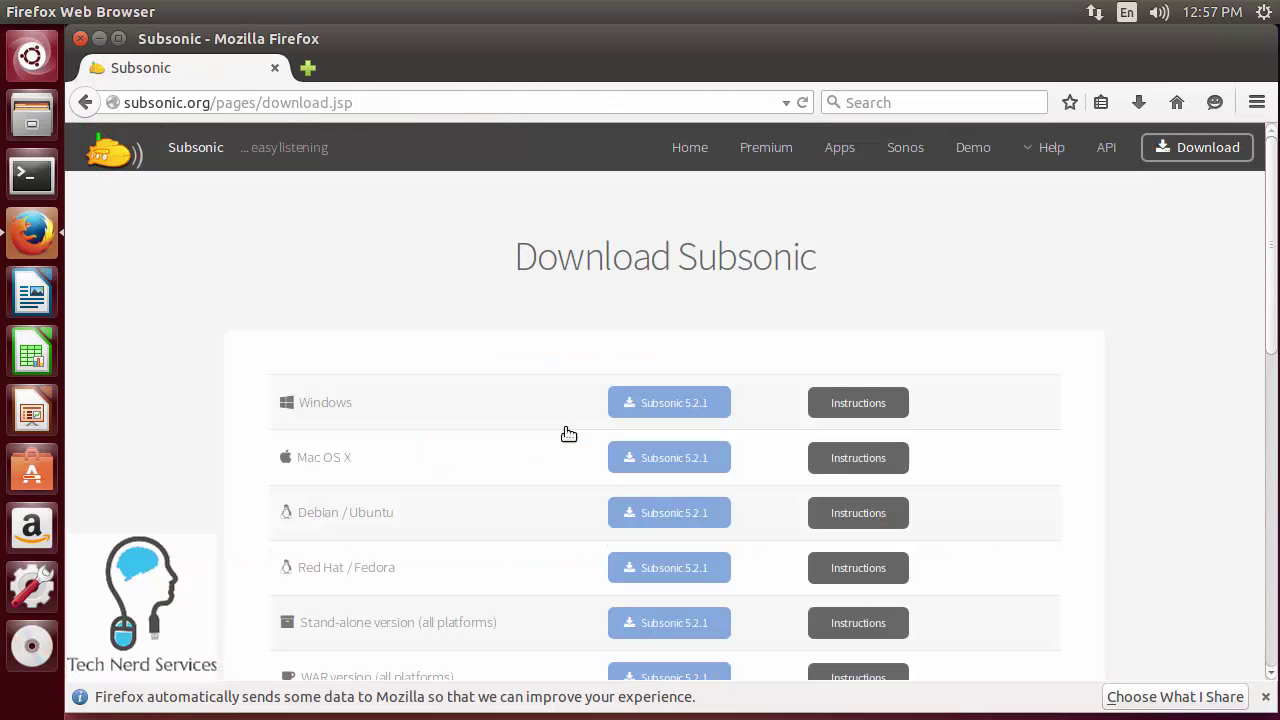
pyautogui.click(631, 512)
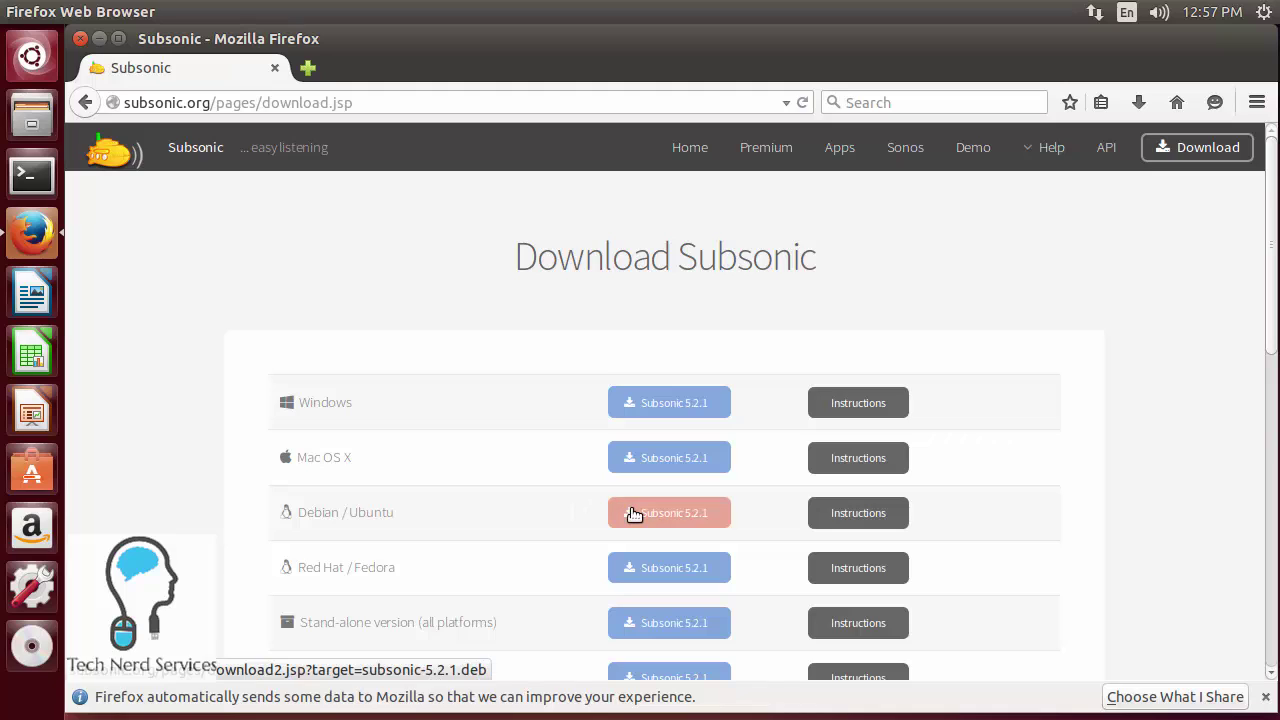
pyautogui.rightClick(820, 521)
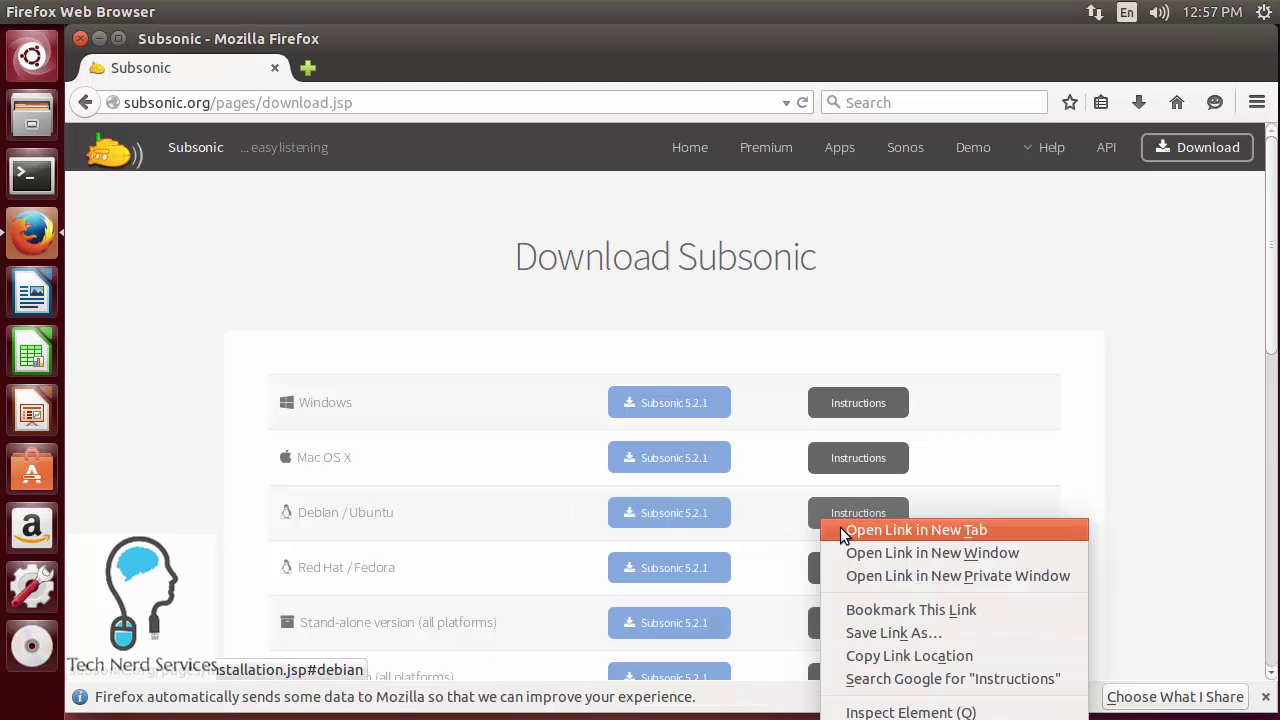
pyautogui.click(841, 527)
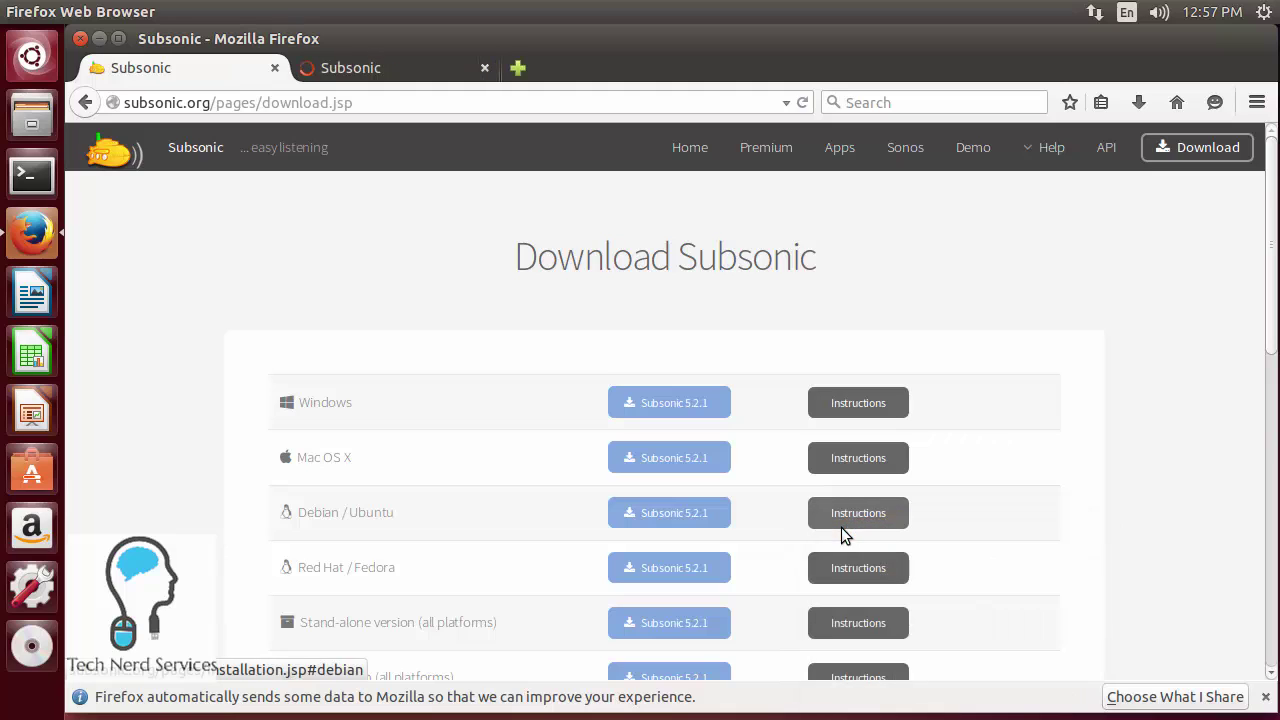
# - Download subsonic-5.2.1.deb (49.4 MB) from SourceForge and save it to disk
pyautogui.click(669, 515)
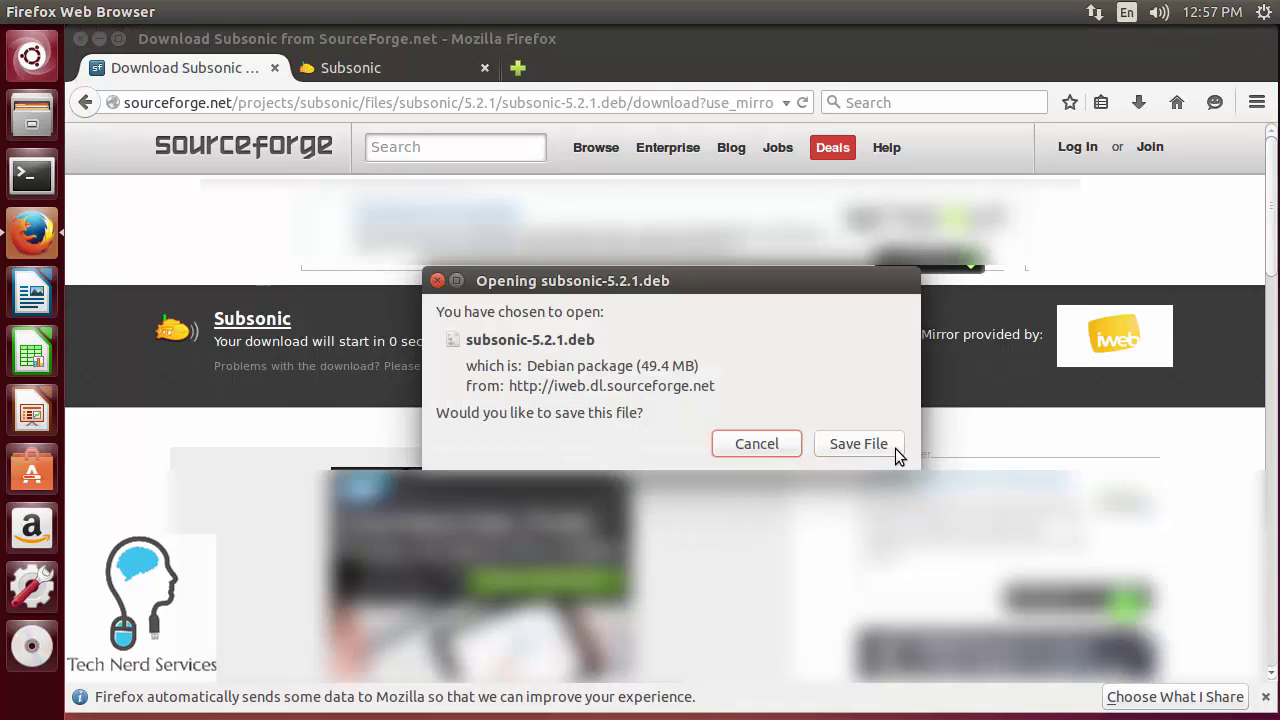
pyautogui.click(895, 449)
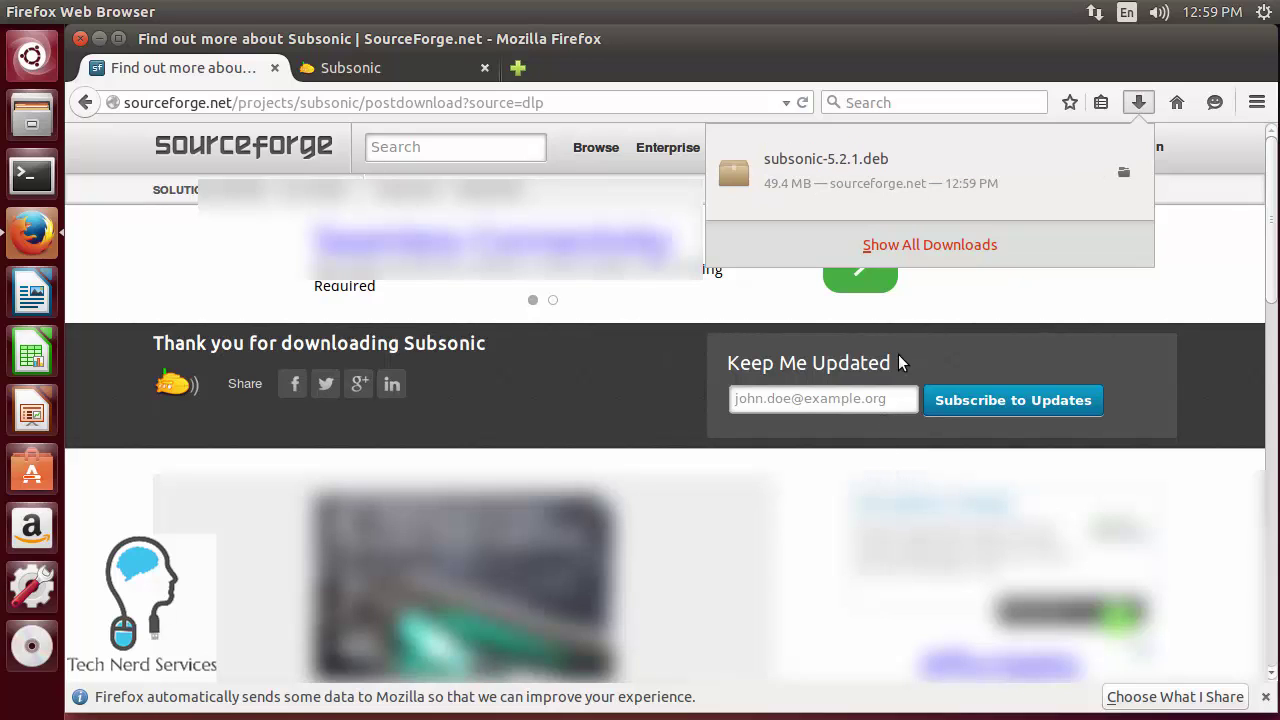
# - Return to the tab with the Debian/Ubuntu install instructions (openjdk-7-jre, dpkg -i subsonic)
pyautogui.click(333, 76)
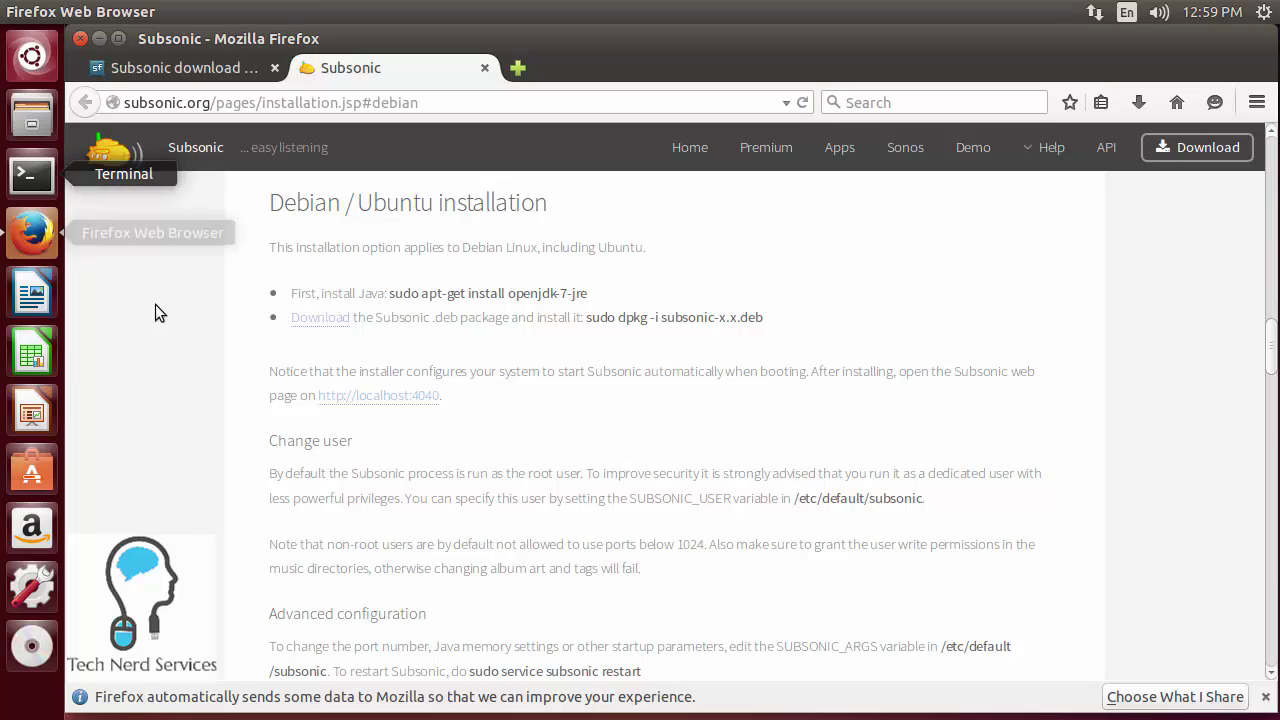
# - Launch Ubuntu Software Centre and move its window up and to the left
pyautogui.click(27, 479)
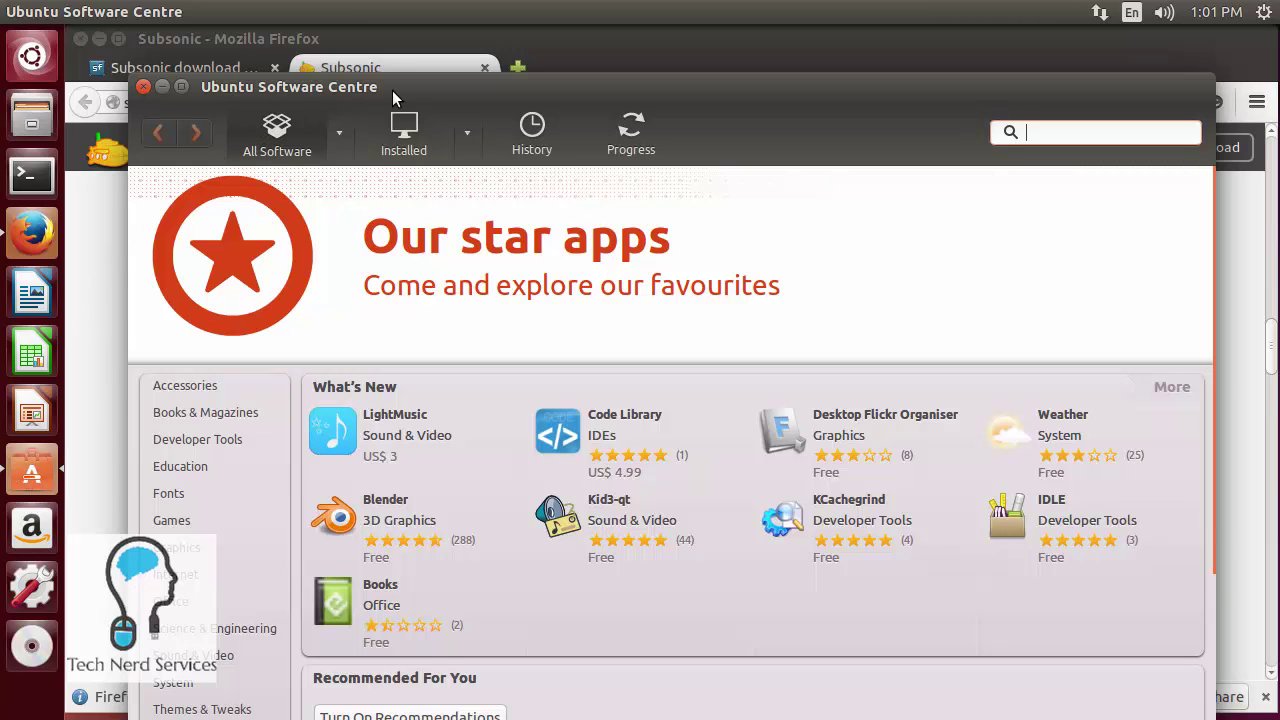
pyautogui.moveTo(391, 90); pyautogui.dragTo(330, 42)
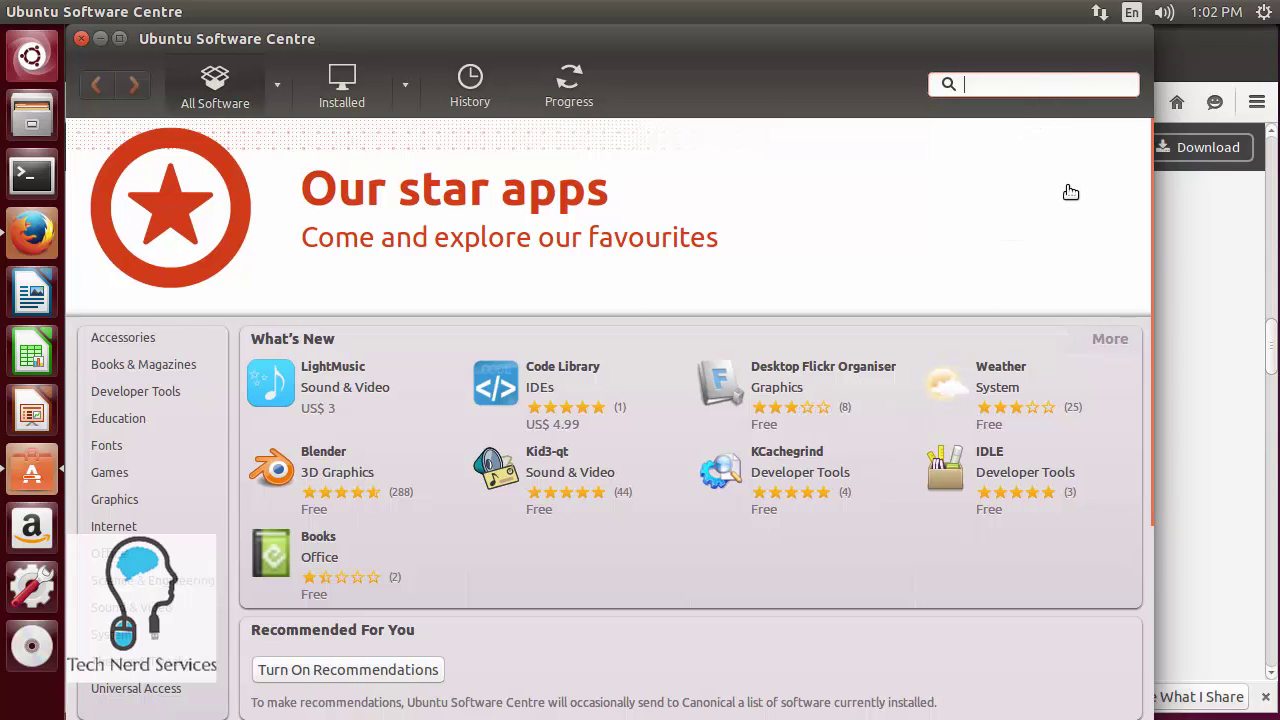
# - Search 'java' and install OpenJDK Java 7 Runtime, authenticating with the administrator password
pyautogui.write('java')
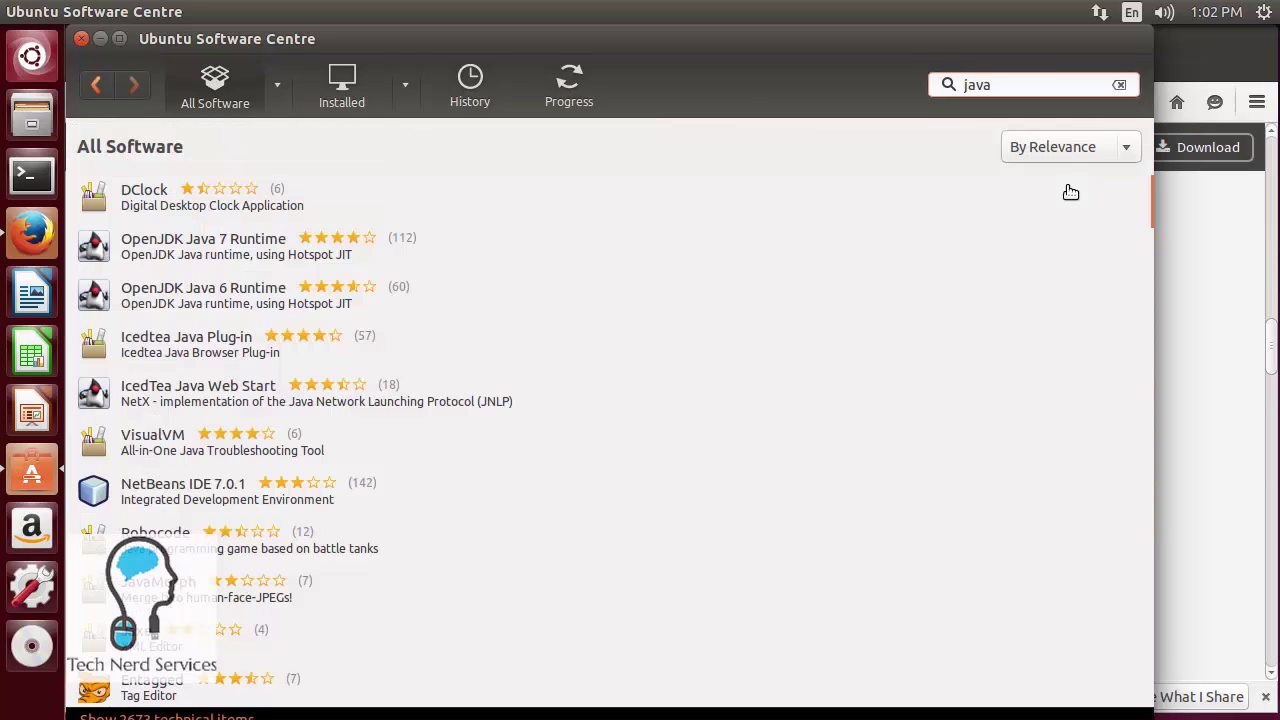
pyautogui.click(212, 250)
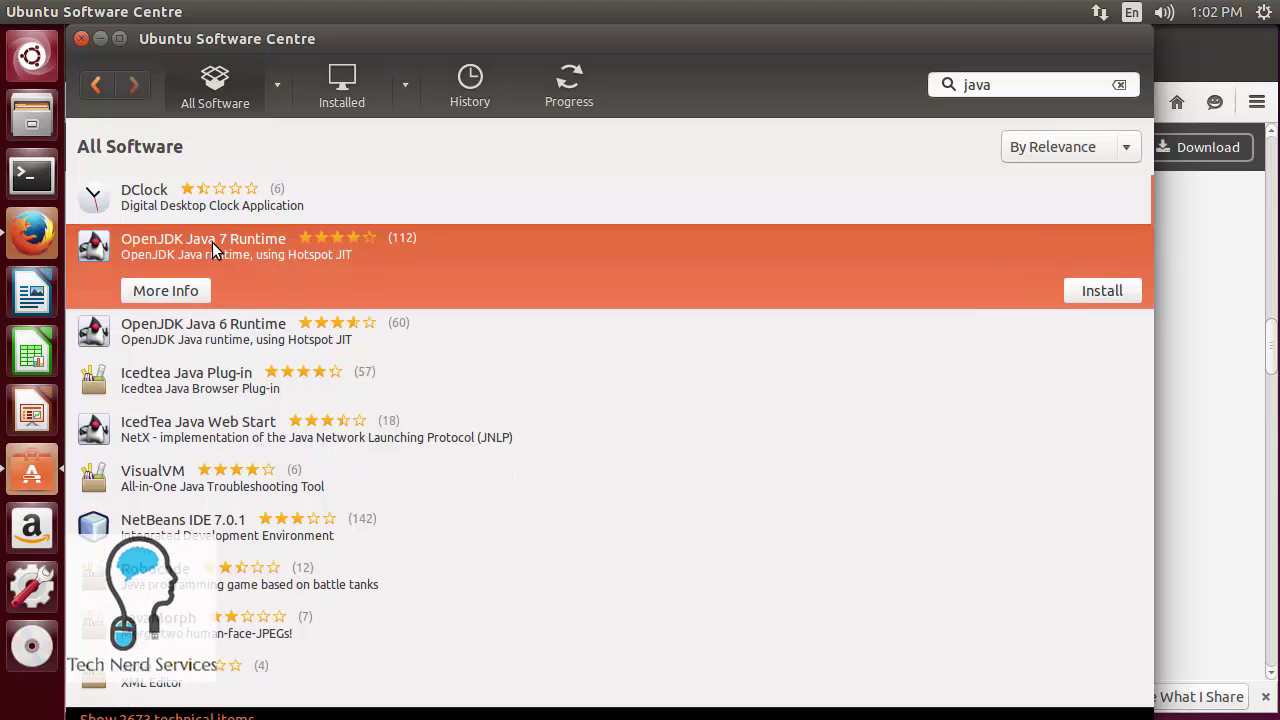
pyautogui.click(1088, 292)
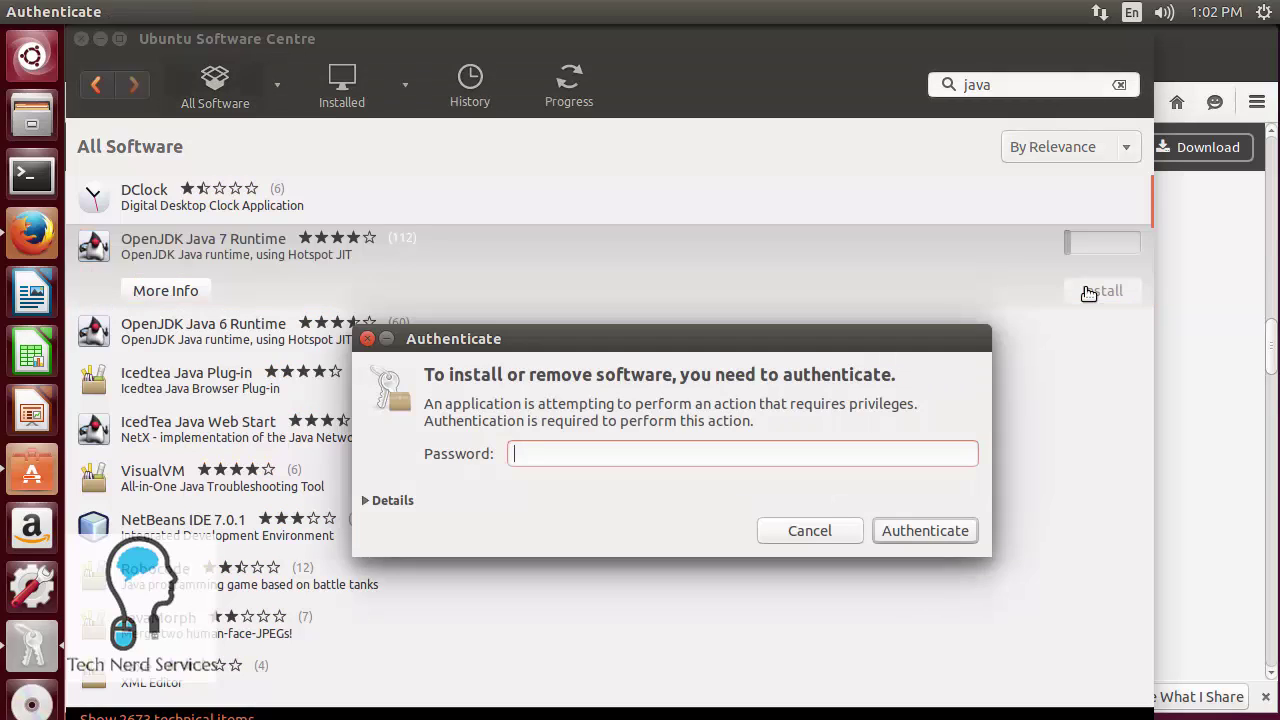
pyautogui.write('******')
pyautogui.press('Return')
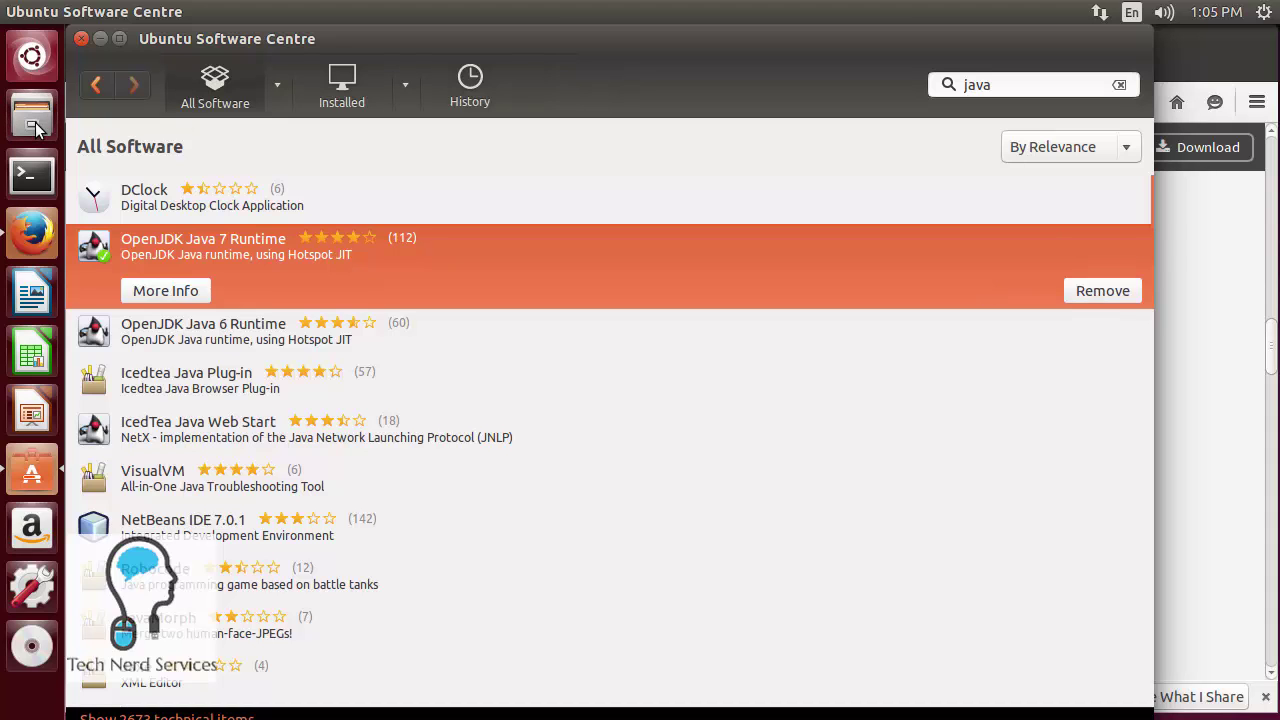
# - Open the Downloads folder in Files and launch subsonic-5.2.1.deb to show its package page
pyautogui.click(35, 125)
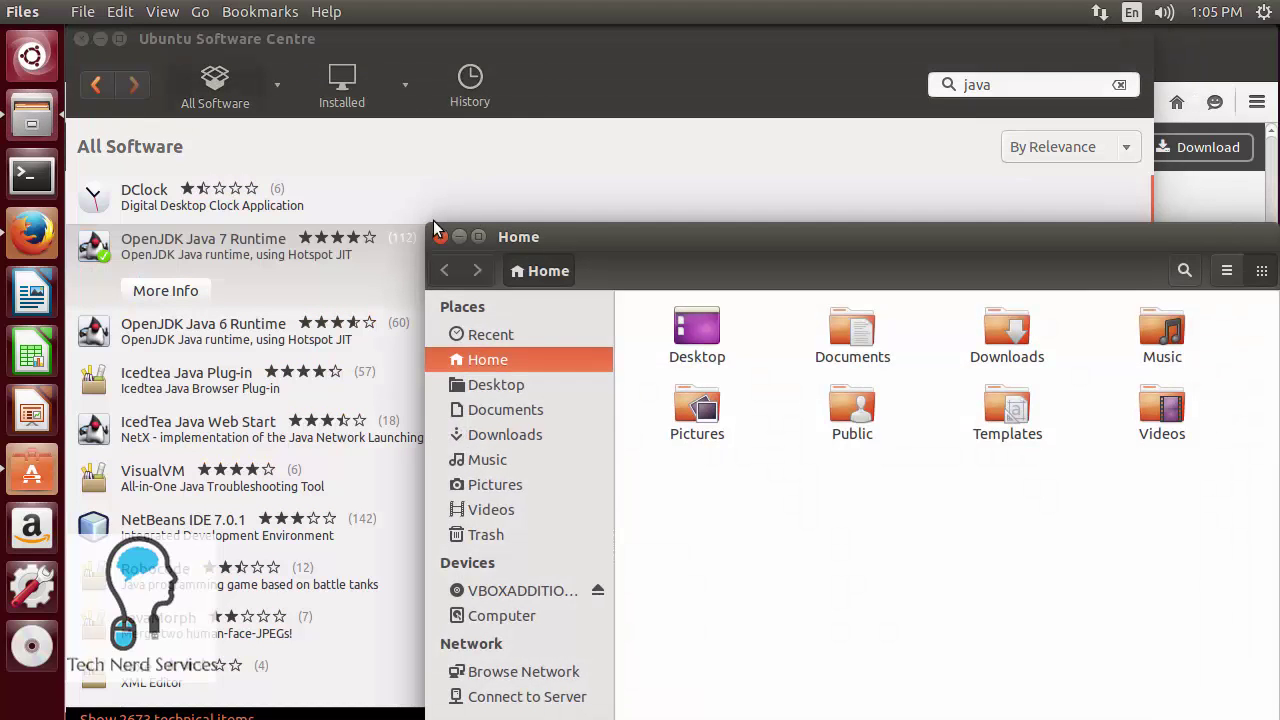
pyautogui.moveTo(596, 241); pyautogui.dragTo(476, 92)
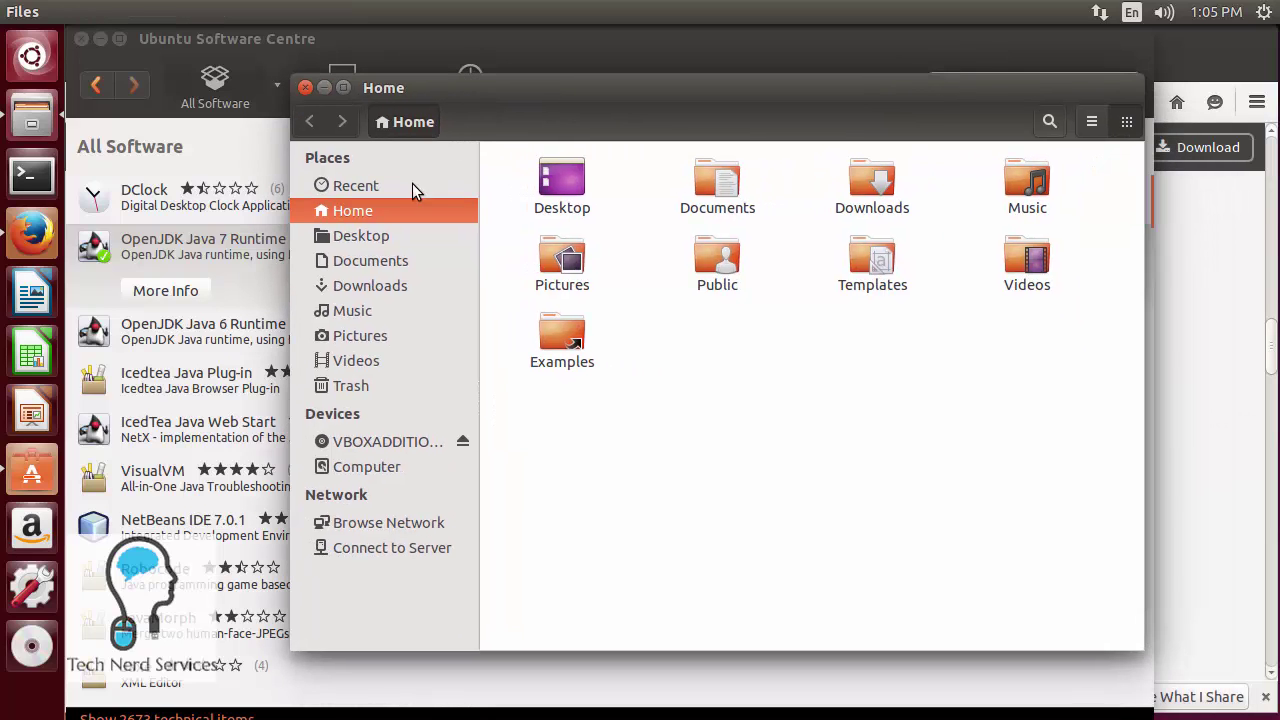
pyautogui.click(367, 285)
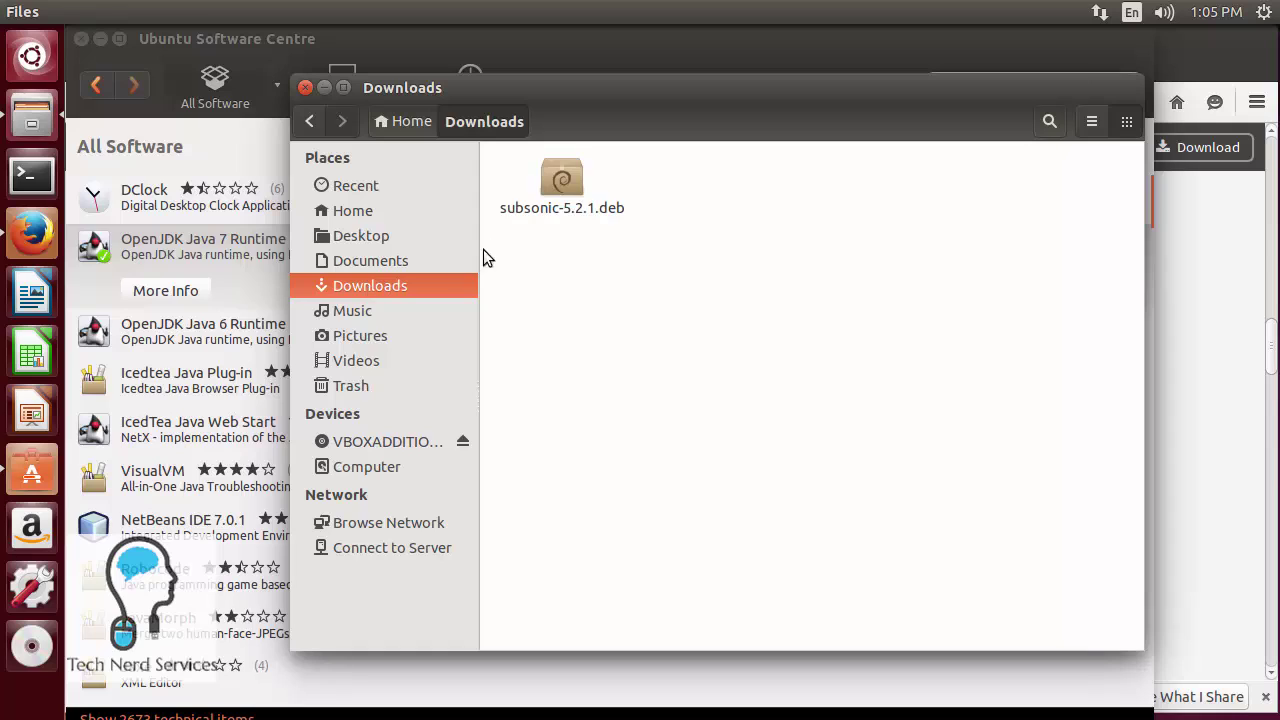
pyautogui.click(558, 184)
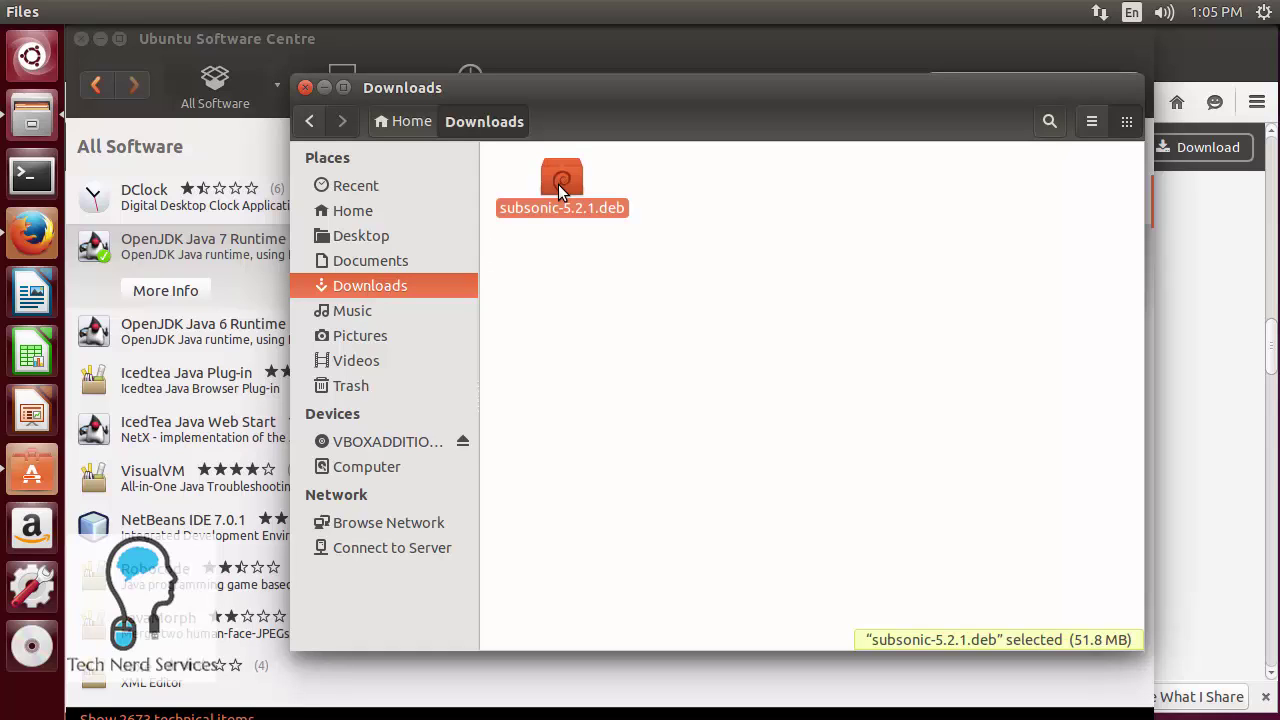
pyautogui.doubleClick(558, 184)
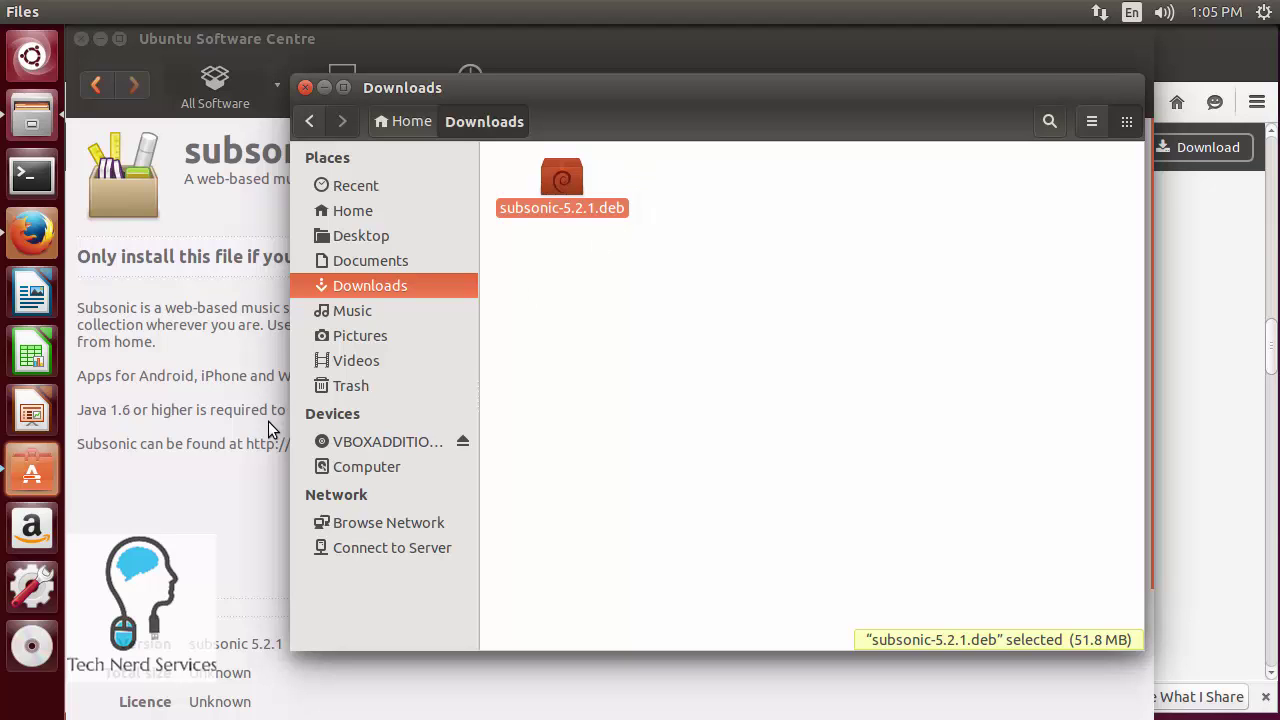
# - Install the Subsonic 5.2.1 package, ignoring the bad-quality warning and authorising with the admin password
pyautogui.click(204, 449)
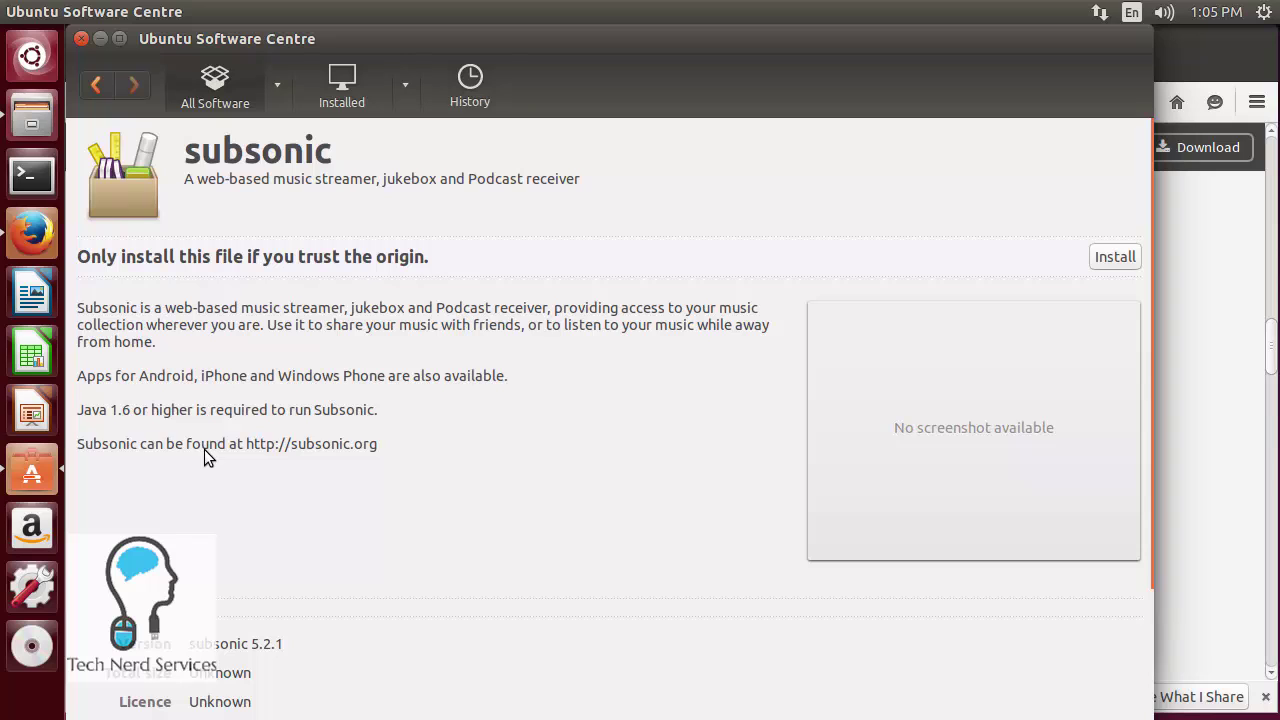
pyautogui.click(1099, 257)
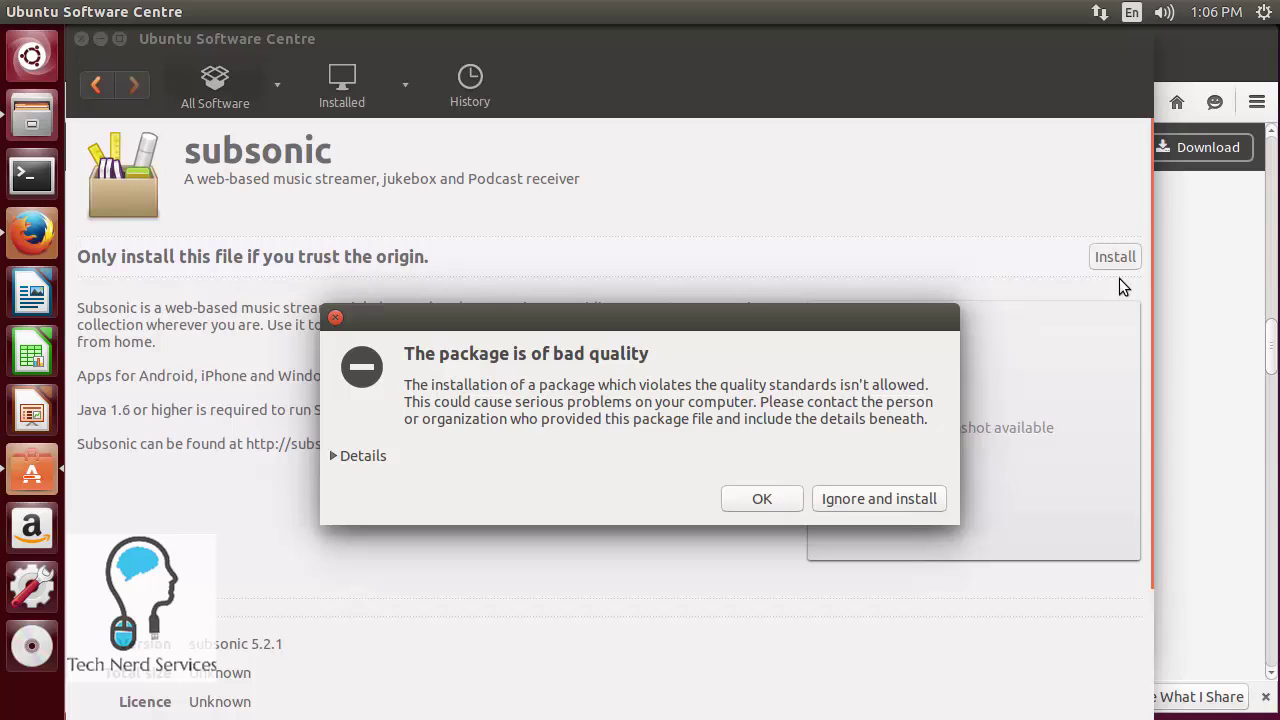
pyautogui.click(886, 474)
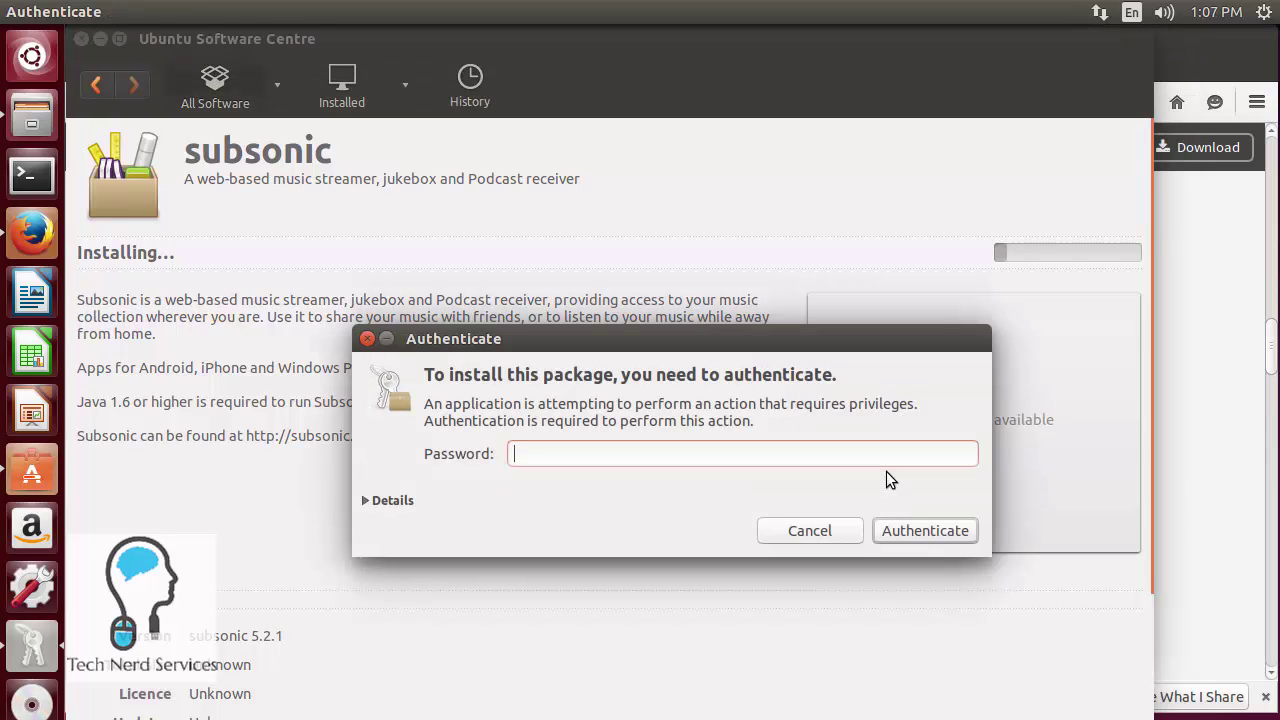
pyautogui.write('*****')
pyautogui.press('Return')
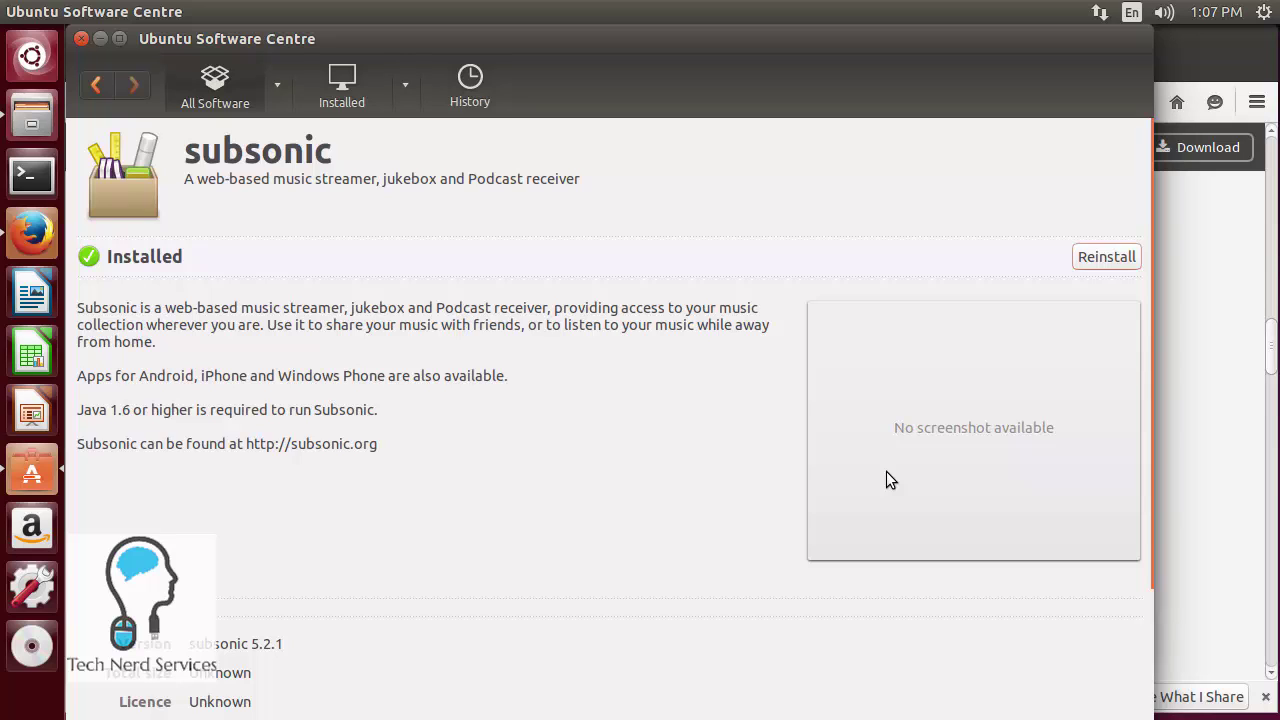
# - Close Software Centre, the Downloads folder window and the Subsonic instructions tab
pyautogui.click(83, 37)
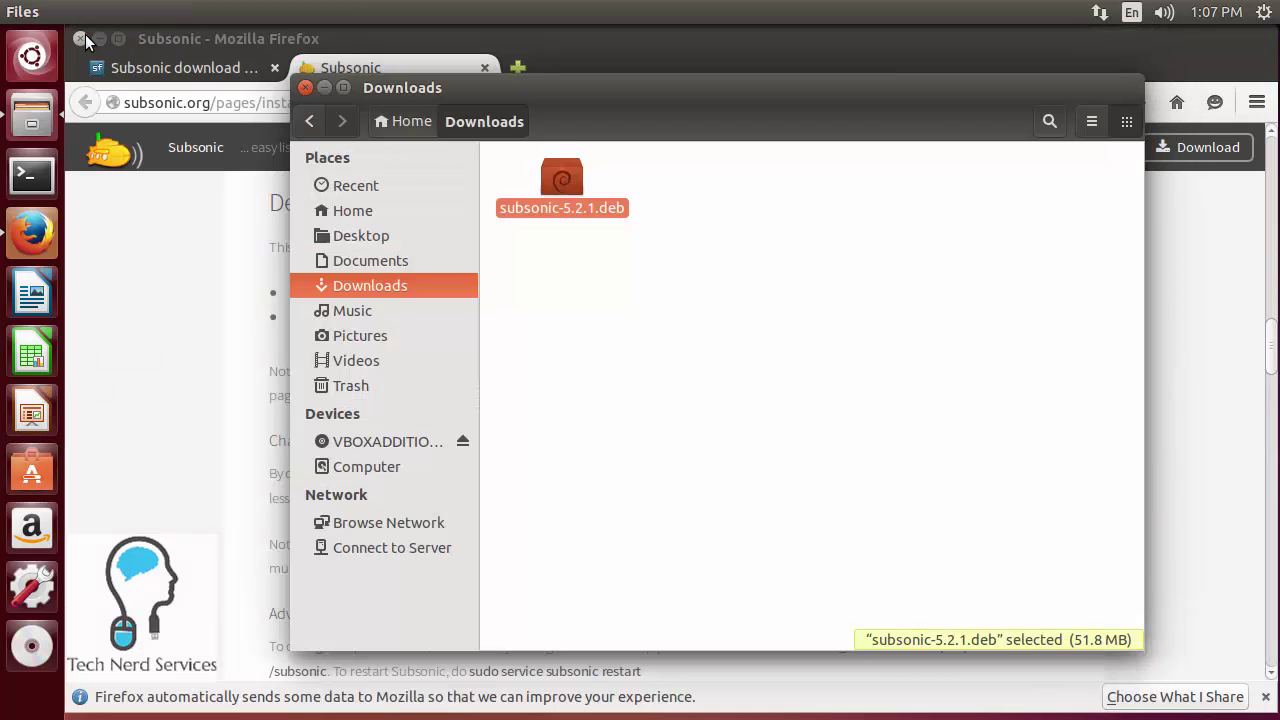
pyautogui.click(306, 88)
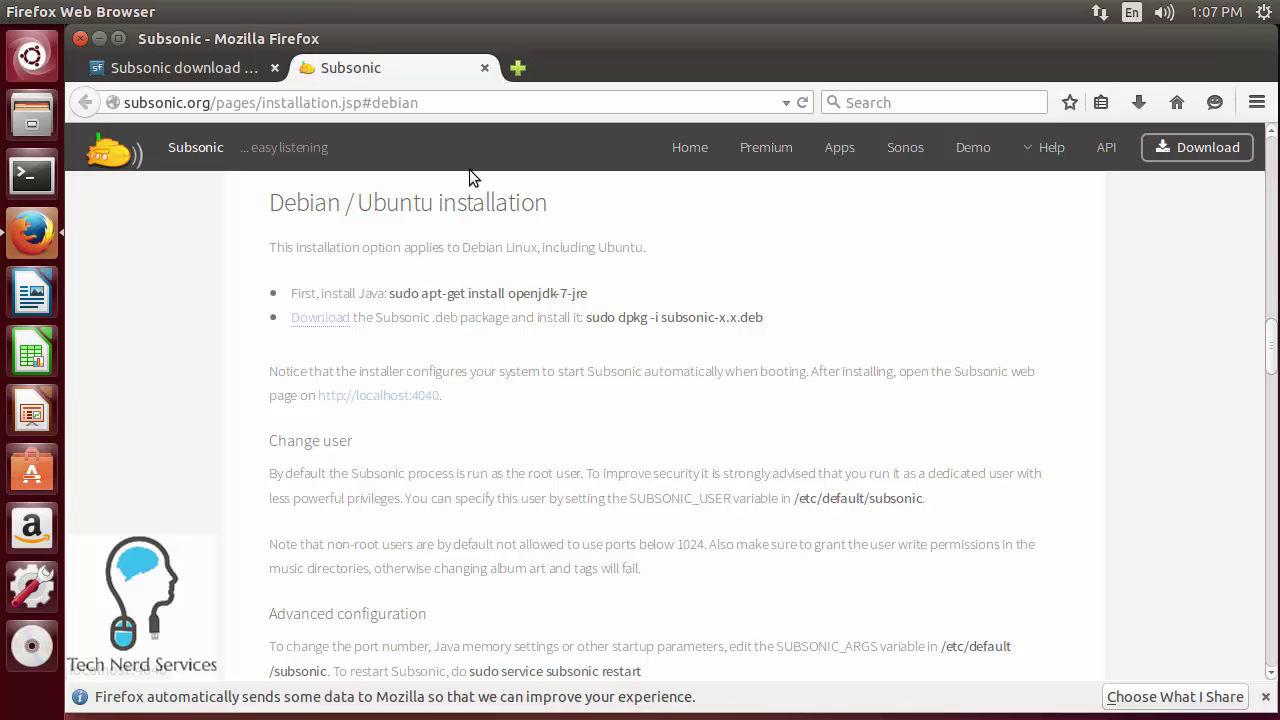
pyautogui.click(484, 68)
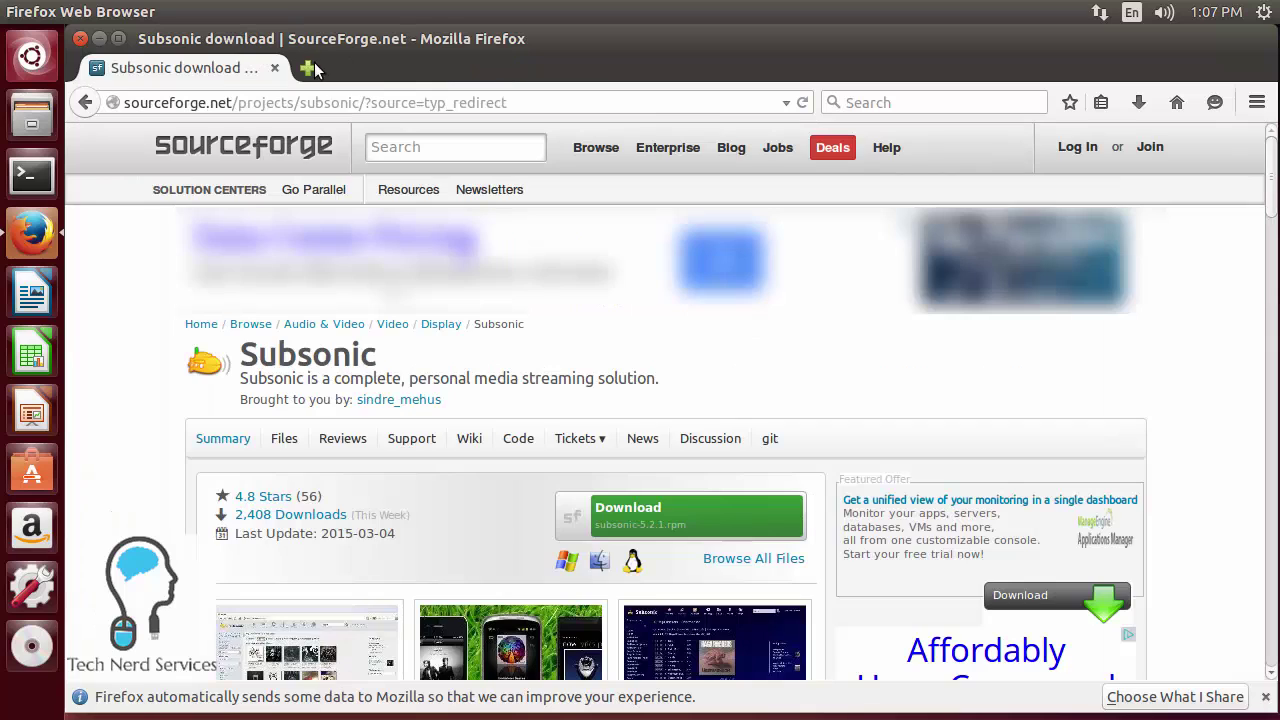
# - Load technerdservices.ddns.net:4040 in a new Firefox tab
pyautogui.click(306, 68)
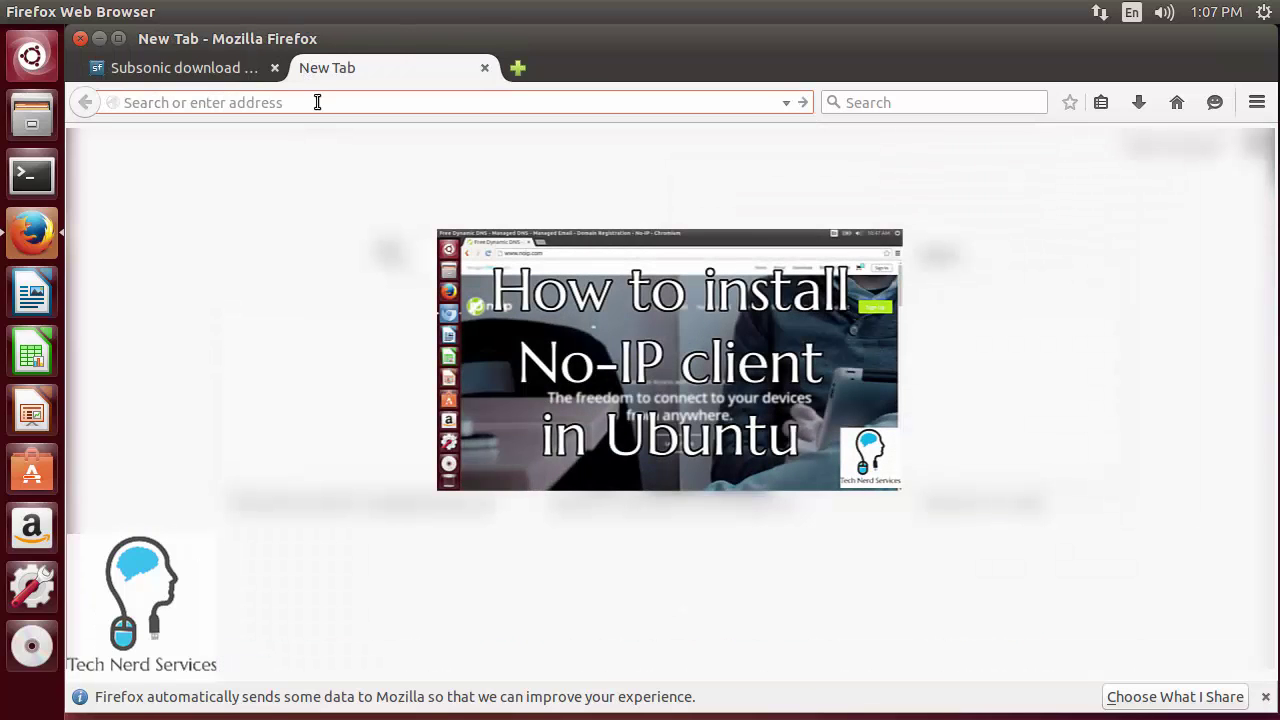
pyautogui.write('technerd')
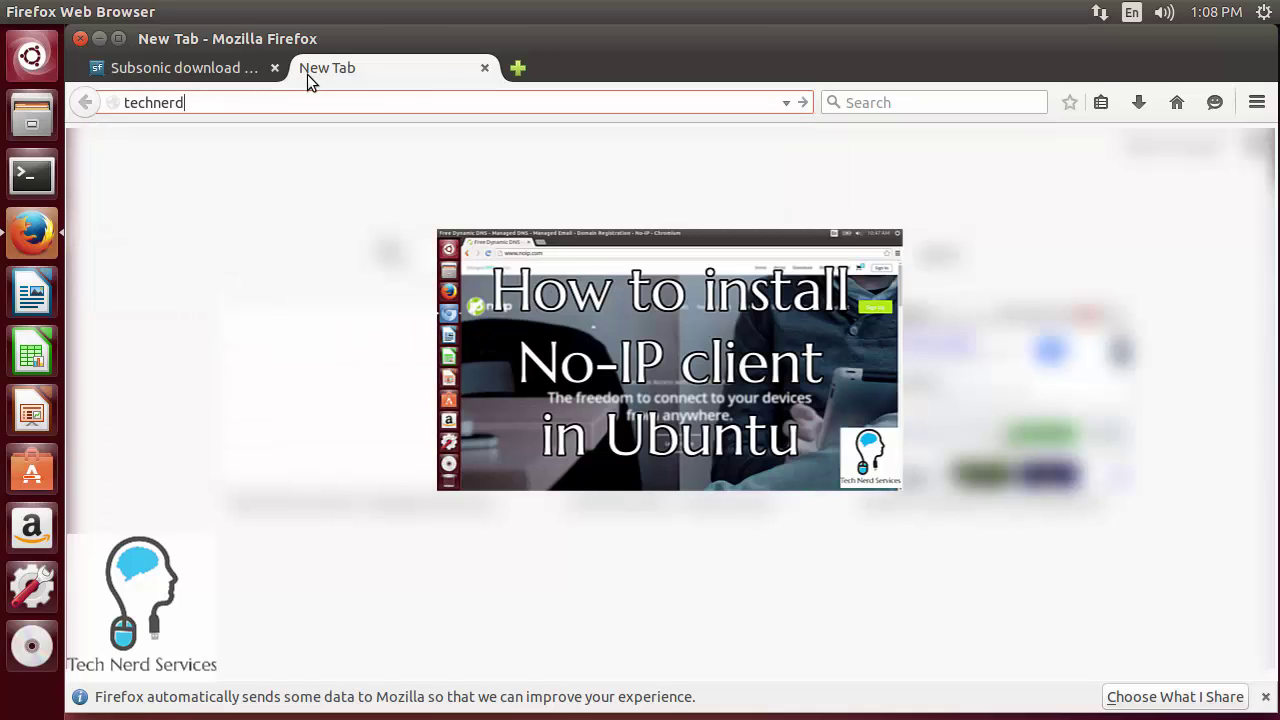
pyautogui.write('services.ddns.net:4040')
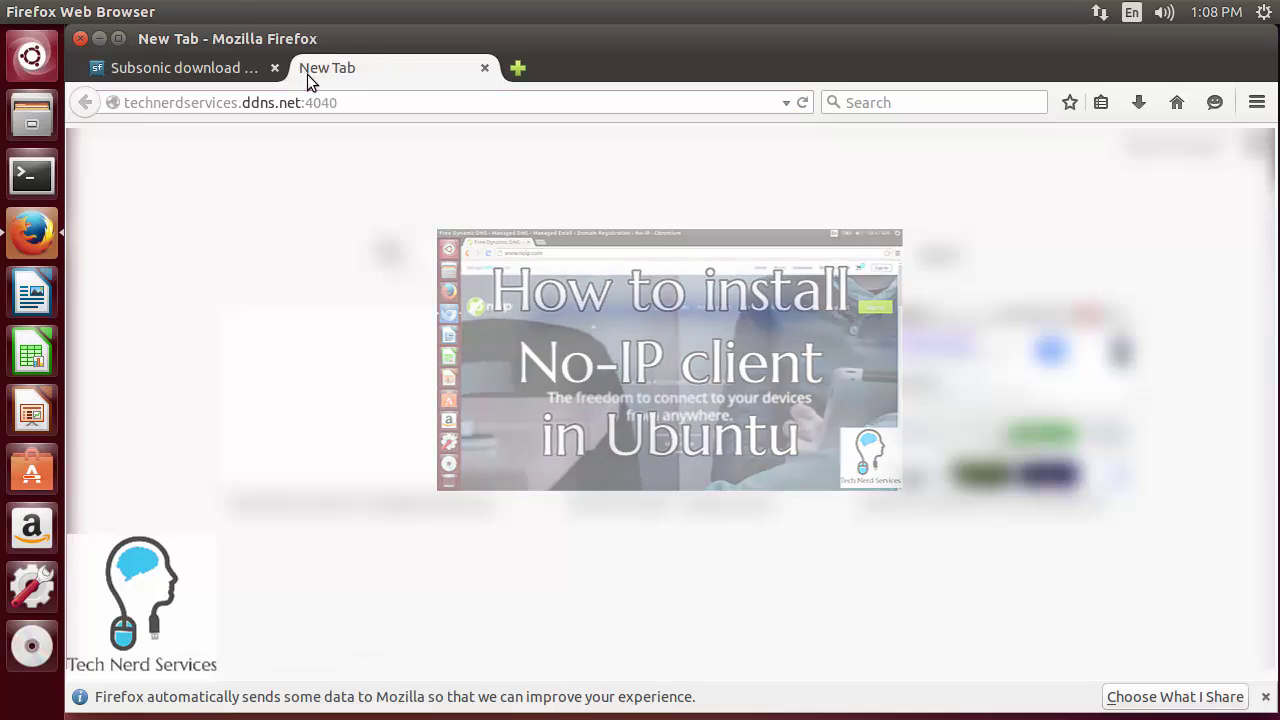
pyautogui.press('Return')
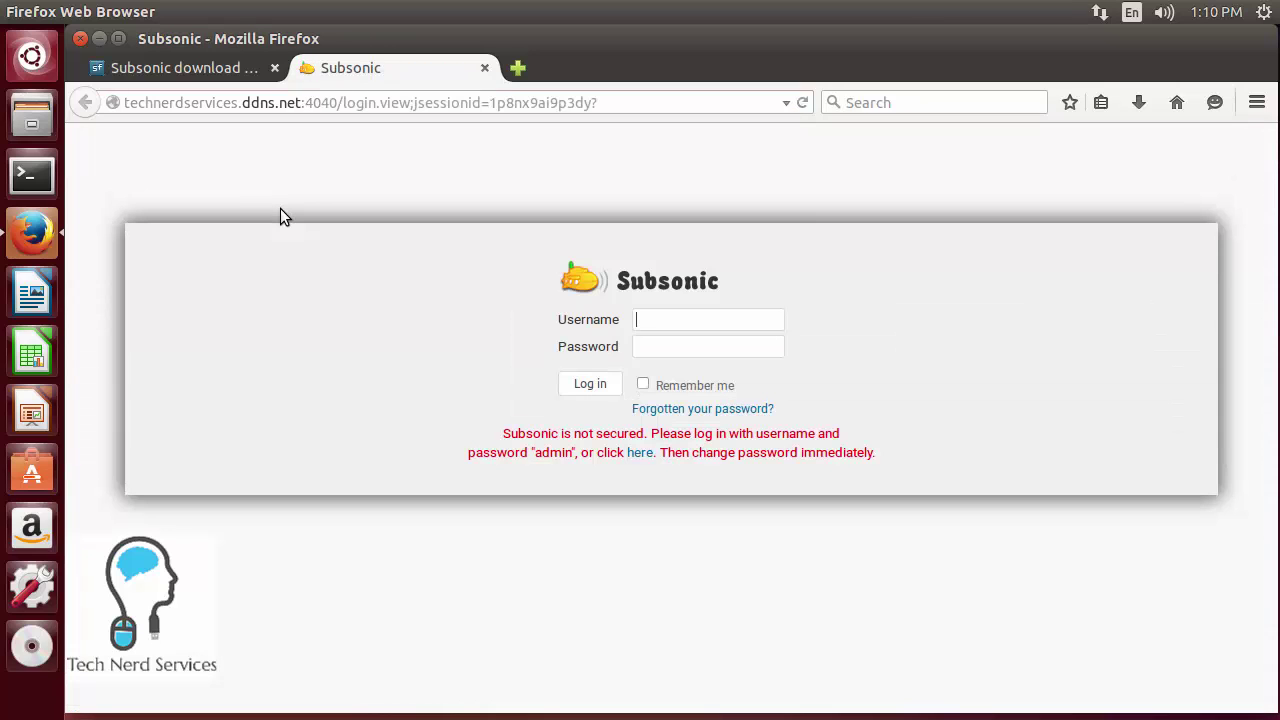
# - Log in with the default admin account using the red warning's 'here' link
pyautogui.click(666, 322)
pyautogui.click(641, 453)
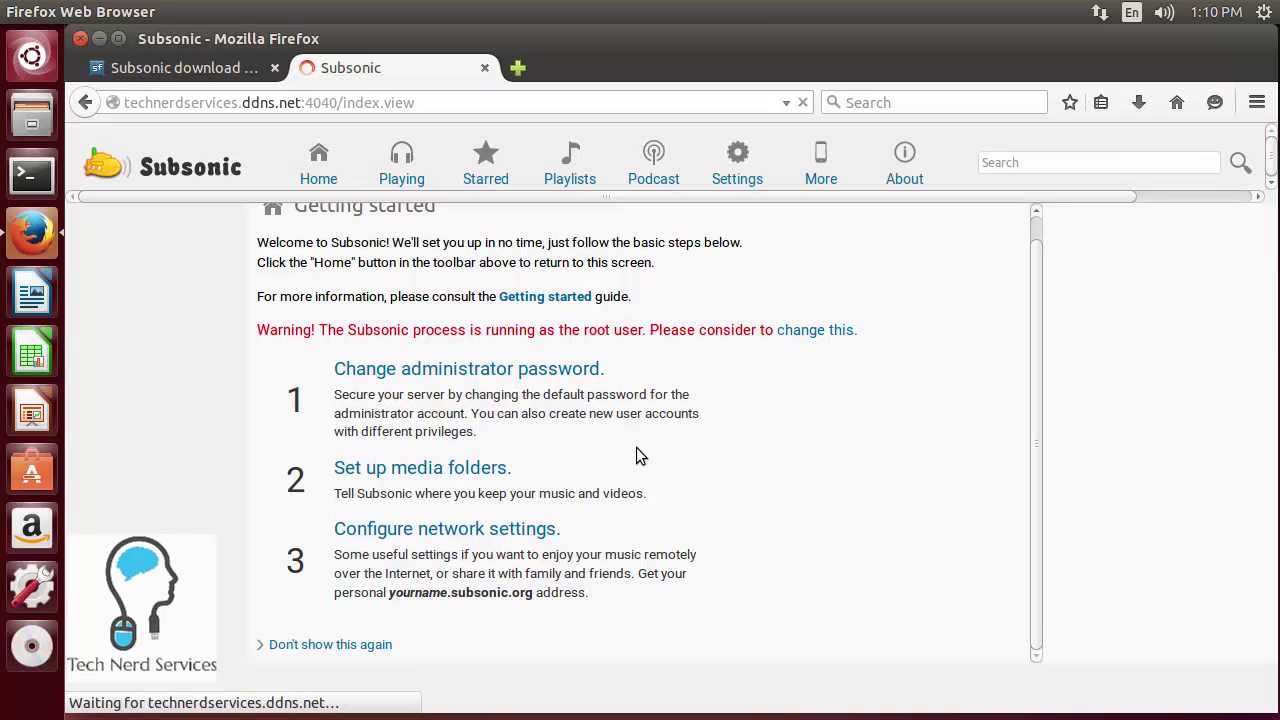
# - Set a new, confirmed administrator password and the account's e-mail address, then save
pyautogui.click(545, 373)
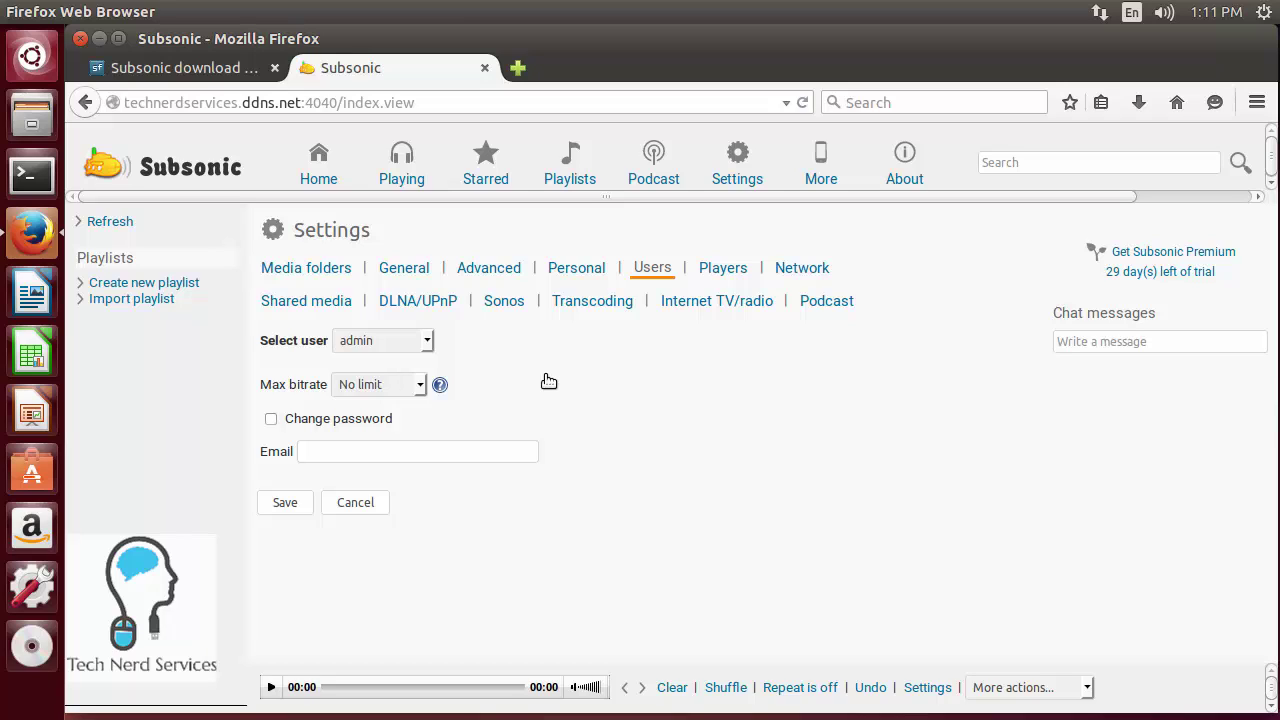
pyautogui.click(365, 428)
pyautogui.click(410, 452)
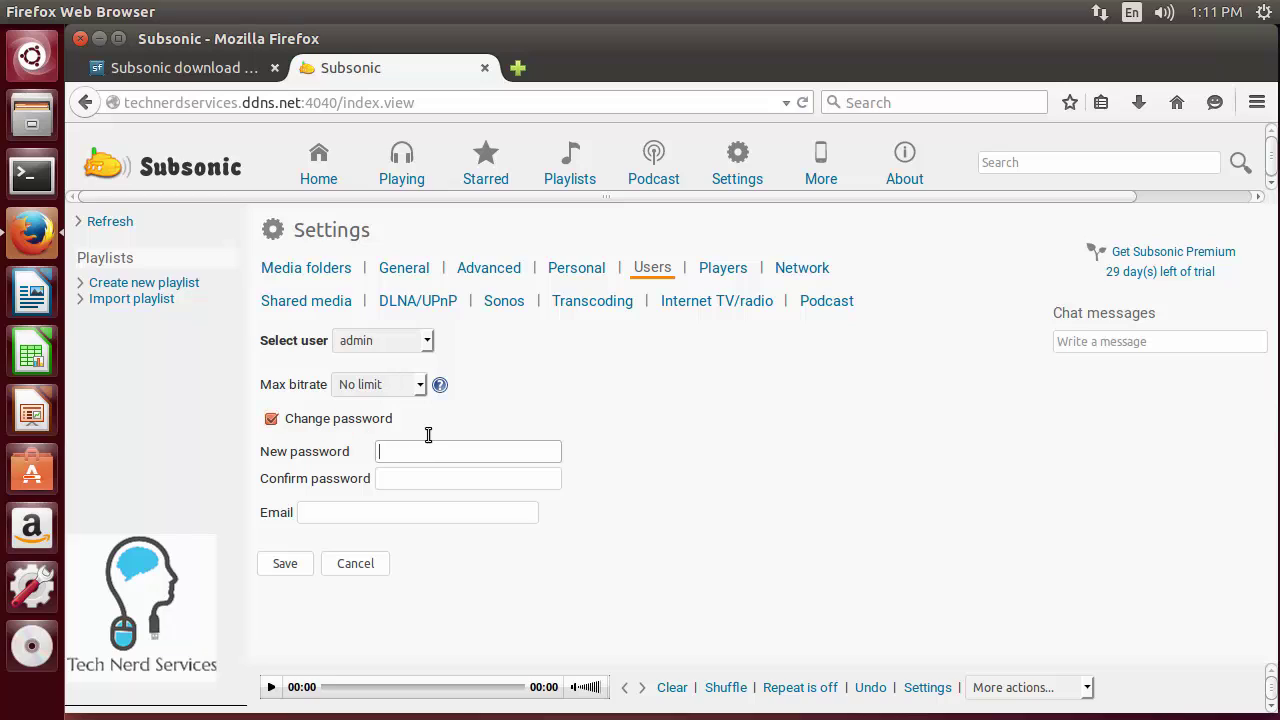
pyautogui.write('•••••••••')
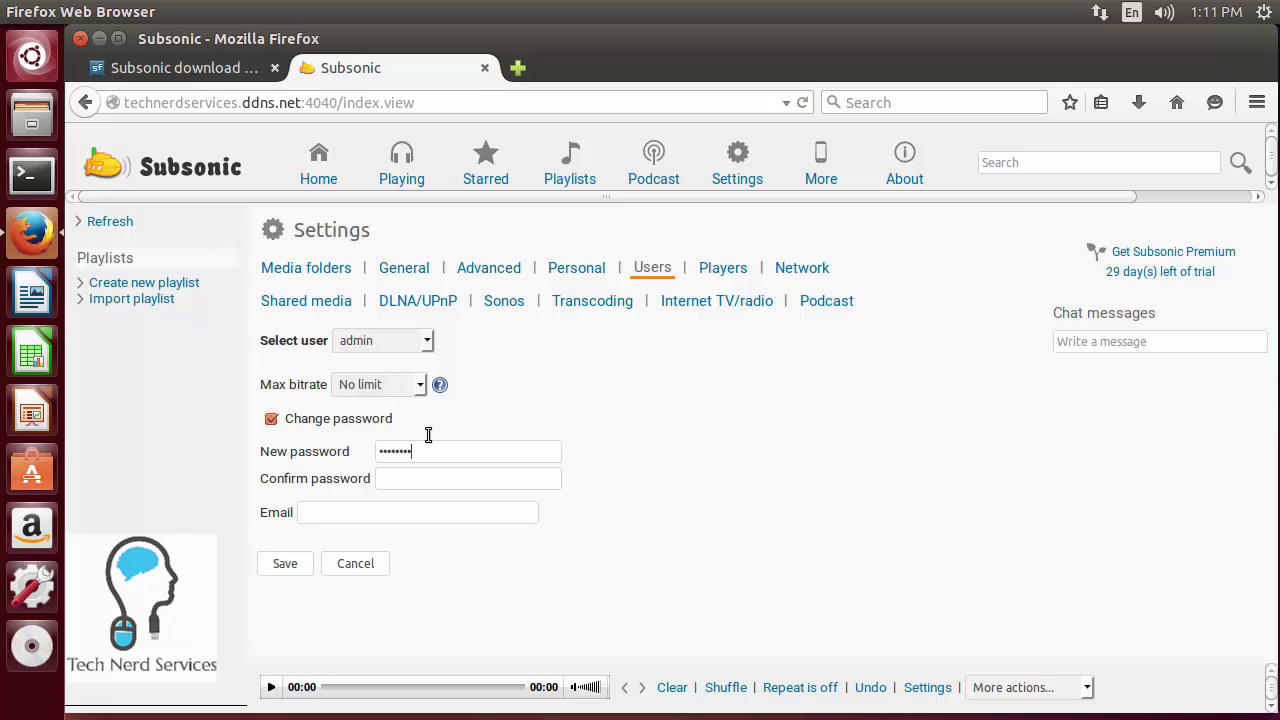
pyautogui.press('Tab')
pyautogui.write('•••••••••')
pyautogui.click(380, 511)
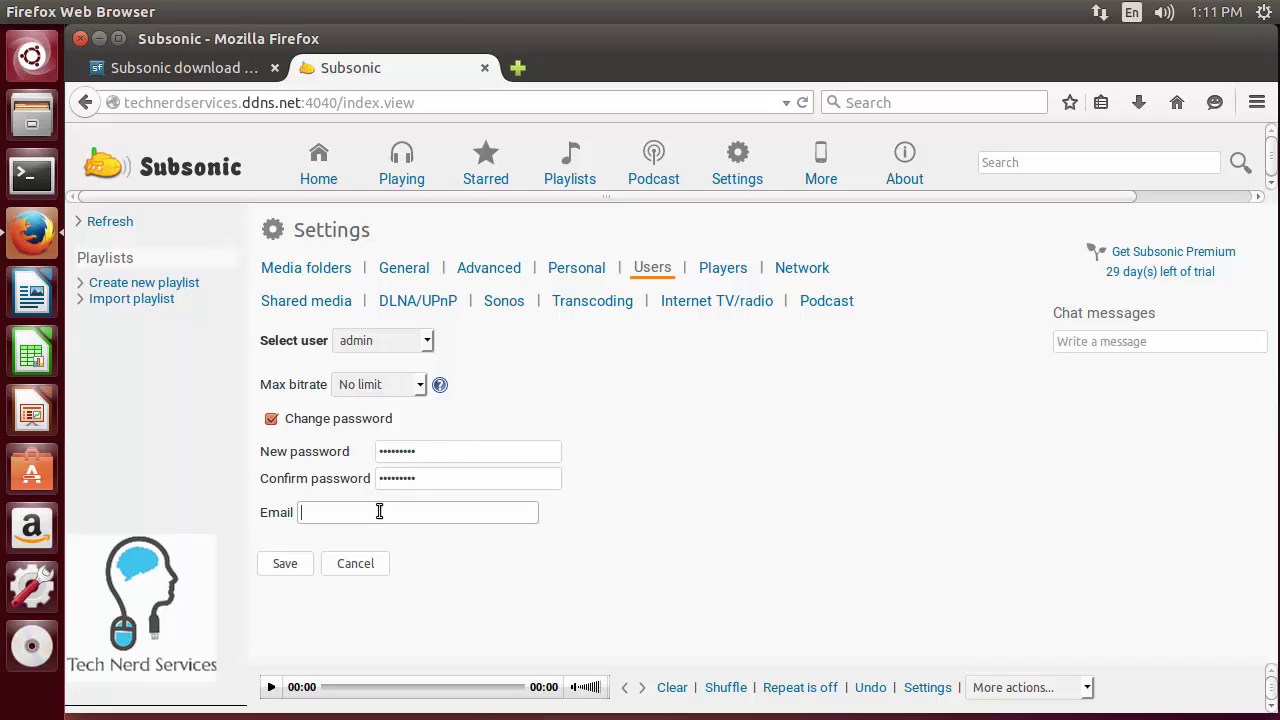
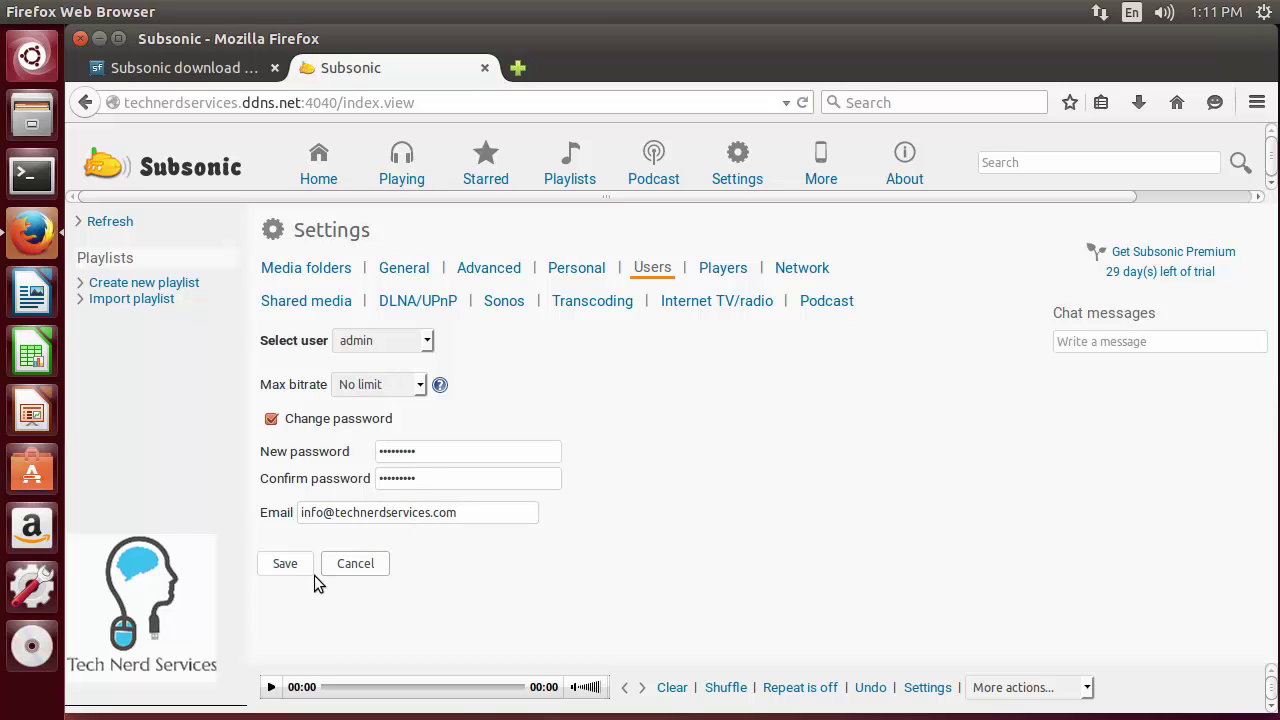
pyautogui.click(306, 570)
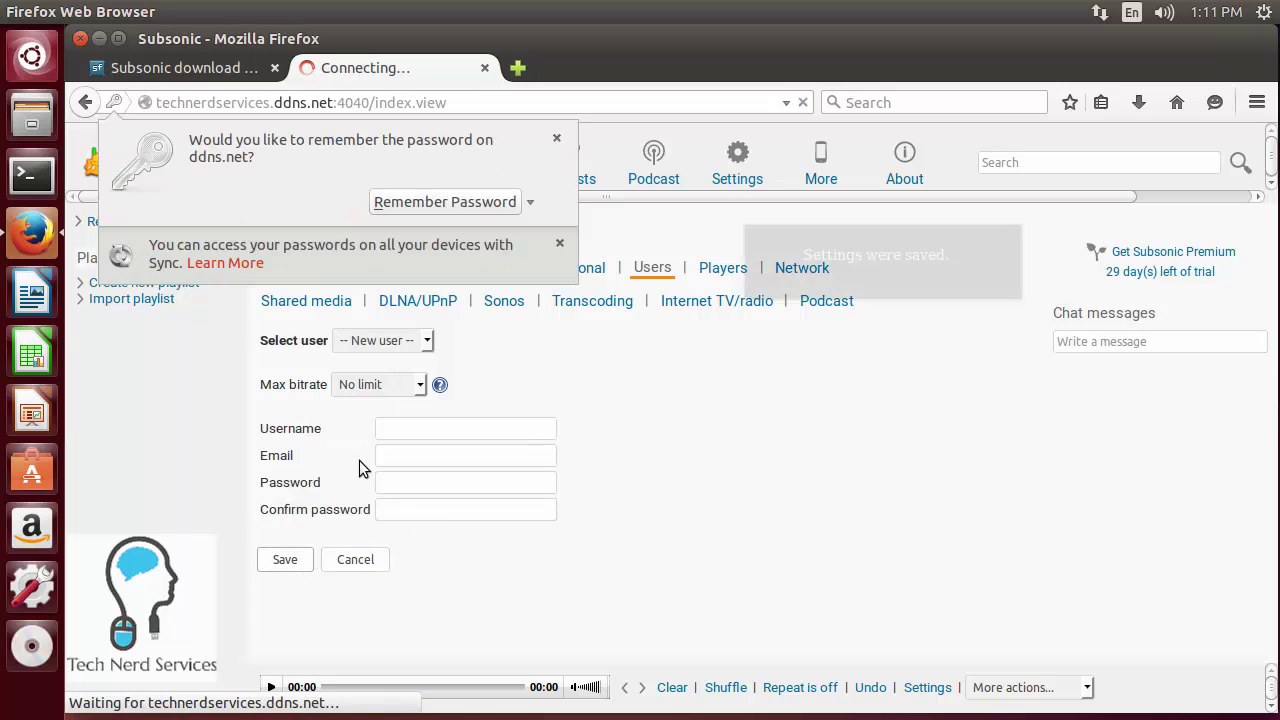
# - Sign back in as admin, declining Firefox's offers to remember the password
pyautogui.click(558, 139)
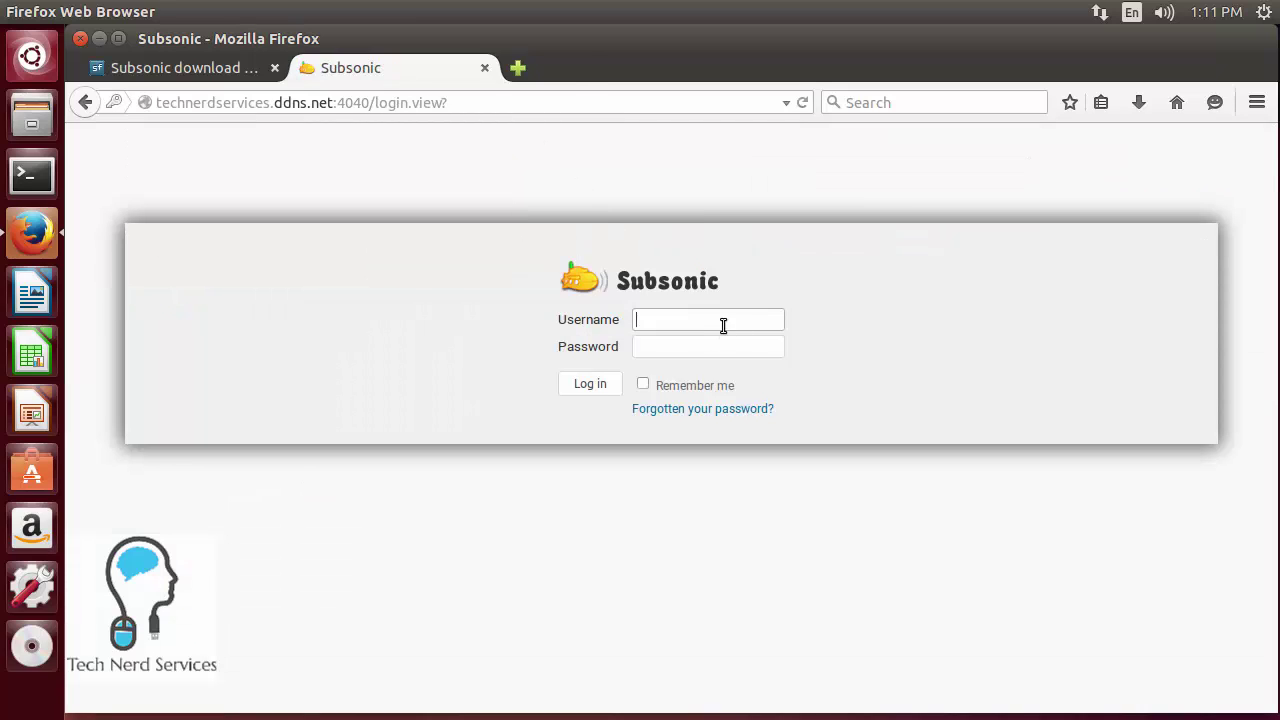
pyautogui.write('admin')
pyautogui.press('Tab')
pyautogui.write('admin')
pyautogui.press('Return')
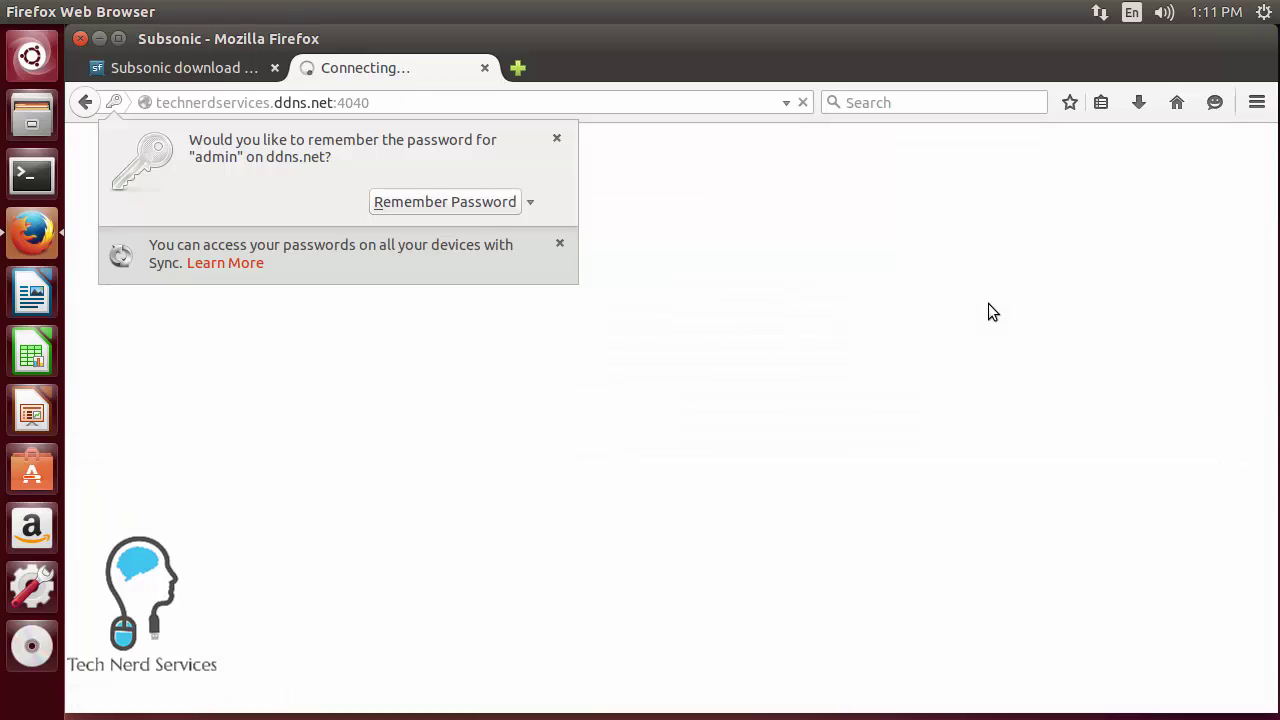
pyautogui.click(556, 138)
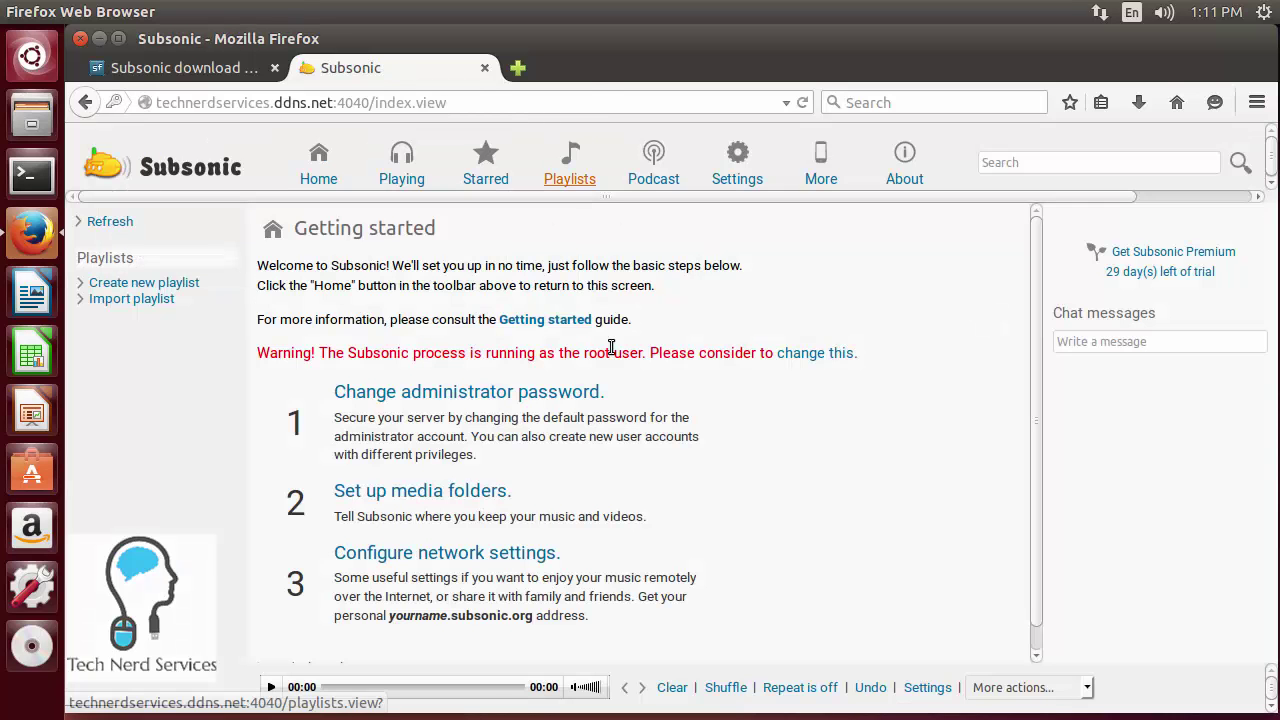
# - Add the user's home Music directory as a named media folder, save it, and scan now
pyautogui.click(465, 490)
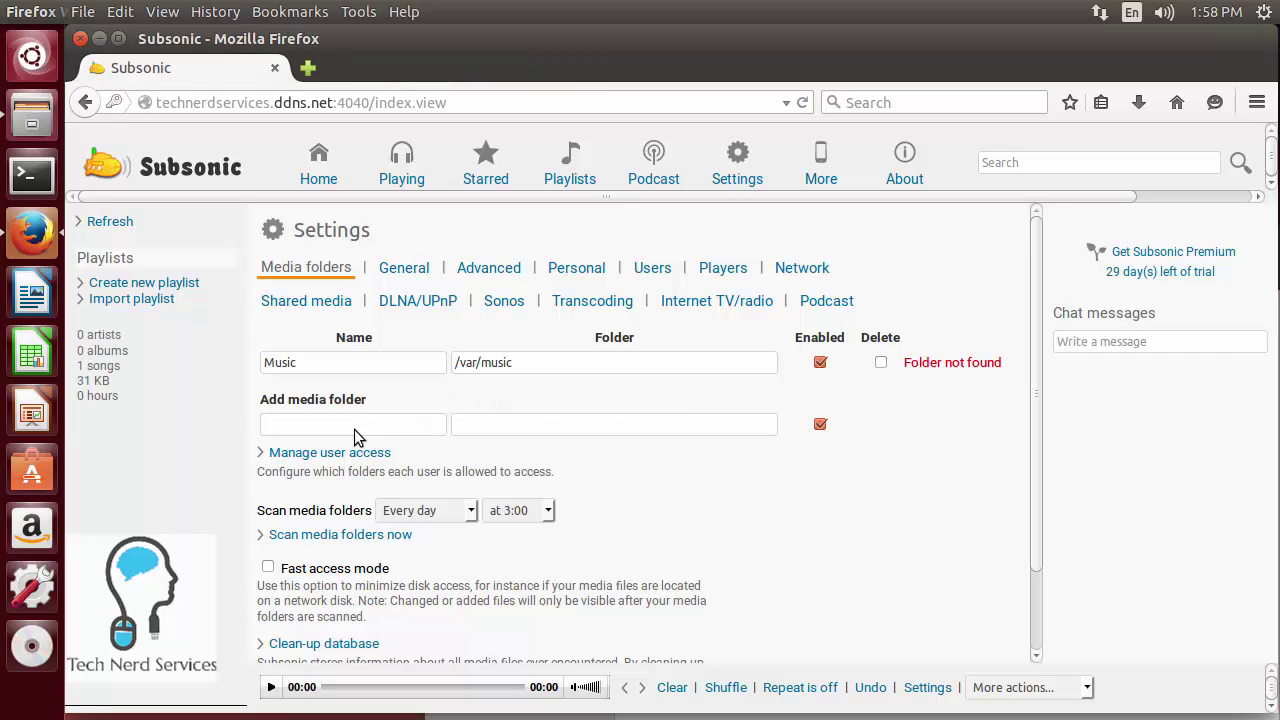
pyautogui.click(356, 430)
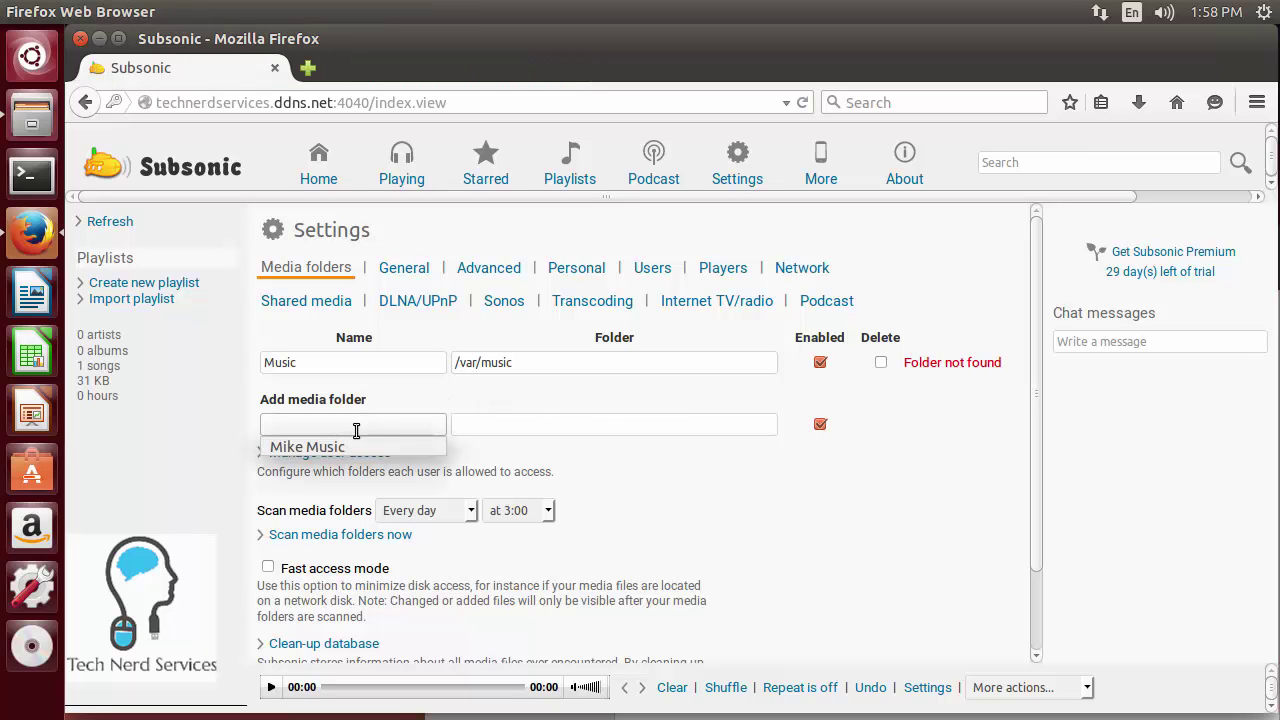
pyautogui.write('Mike Music')
pyautogui.press('Tab')
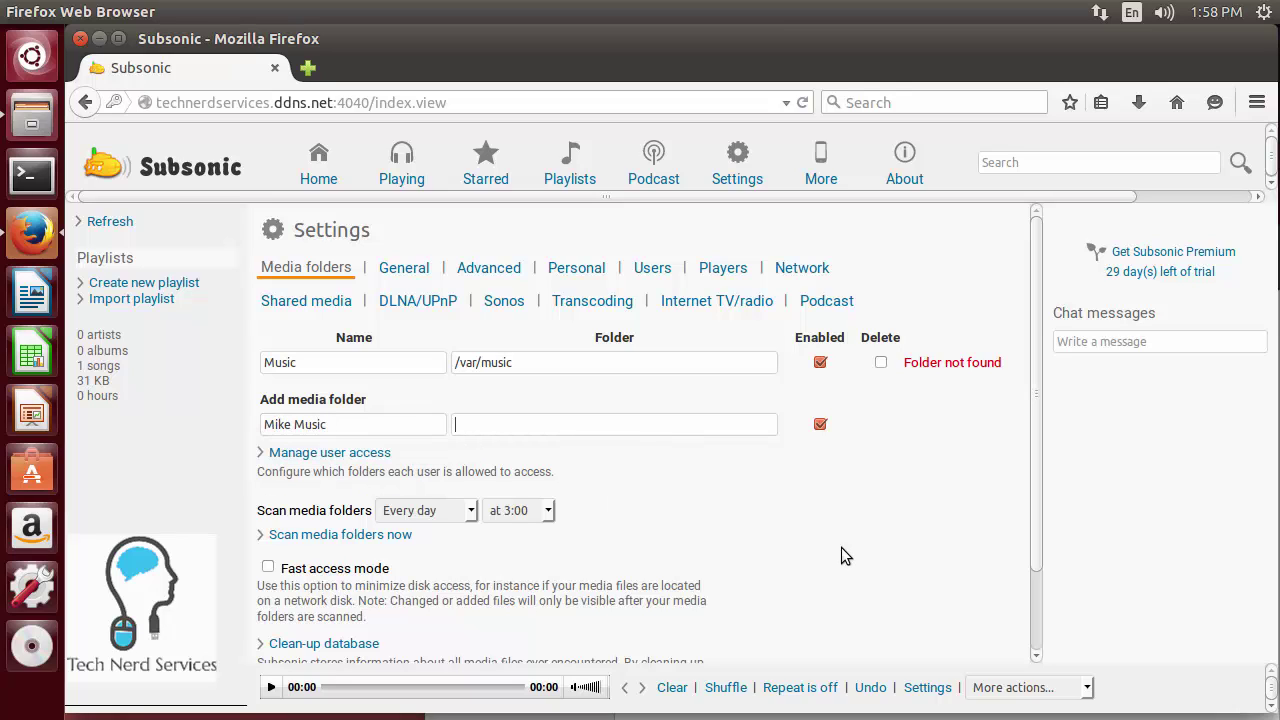
pyautogui.write('/')
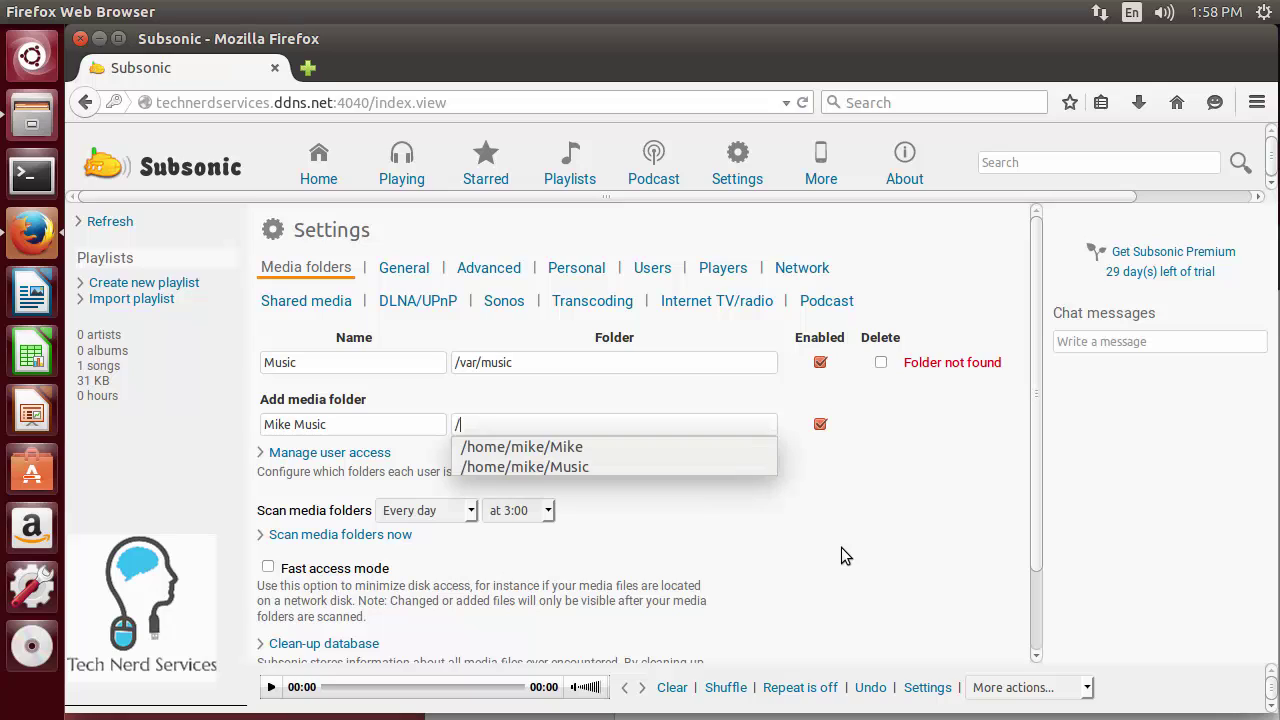
pyautogui.write('home.')
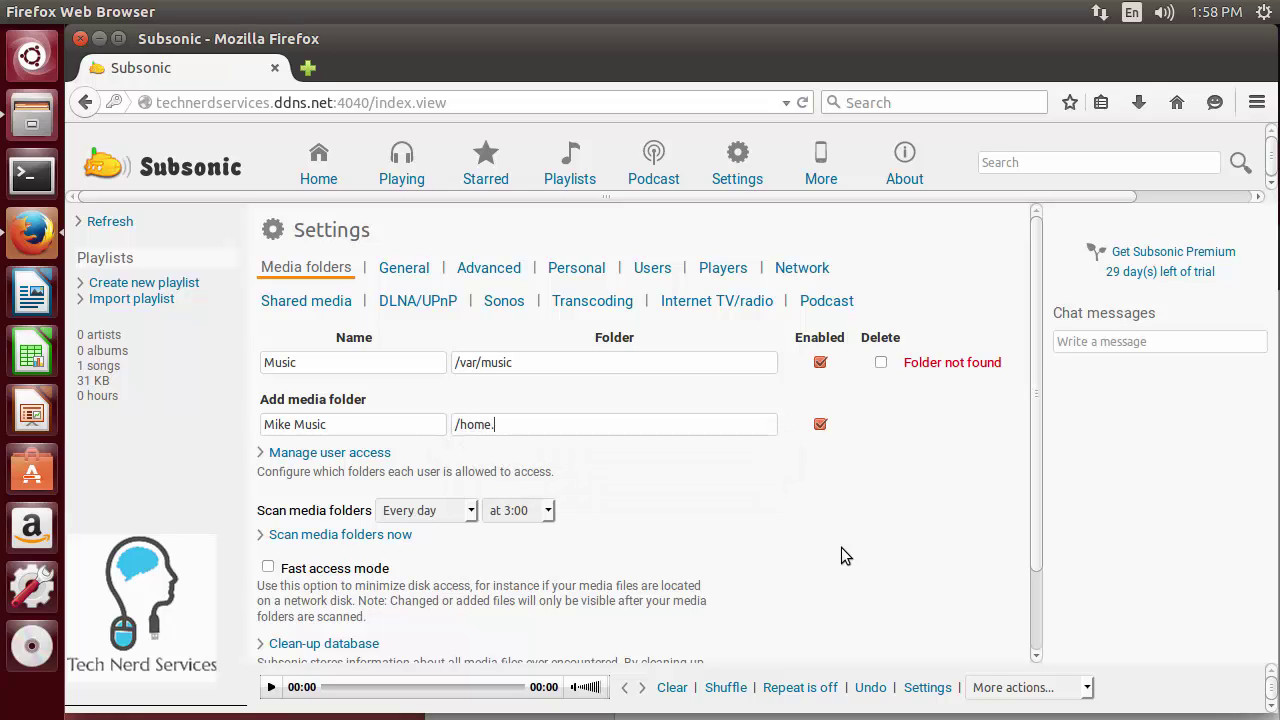
pyautogui.press('BackSpace')
pyautogui.write('/mike/Music')
pyautogui.press('Escape')
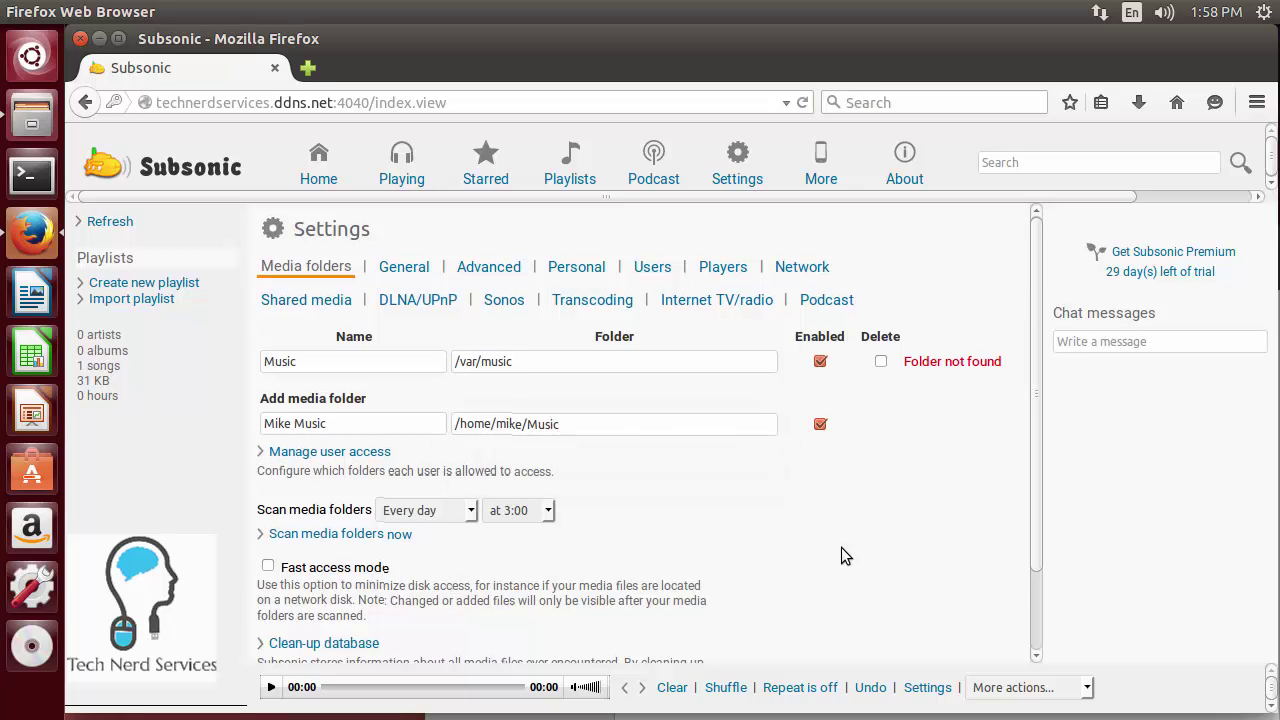
pyautogui.scroll(-2, 841, 547)
pyautogui.click(281, 640)
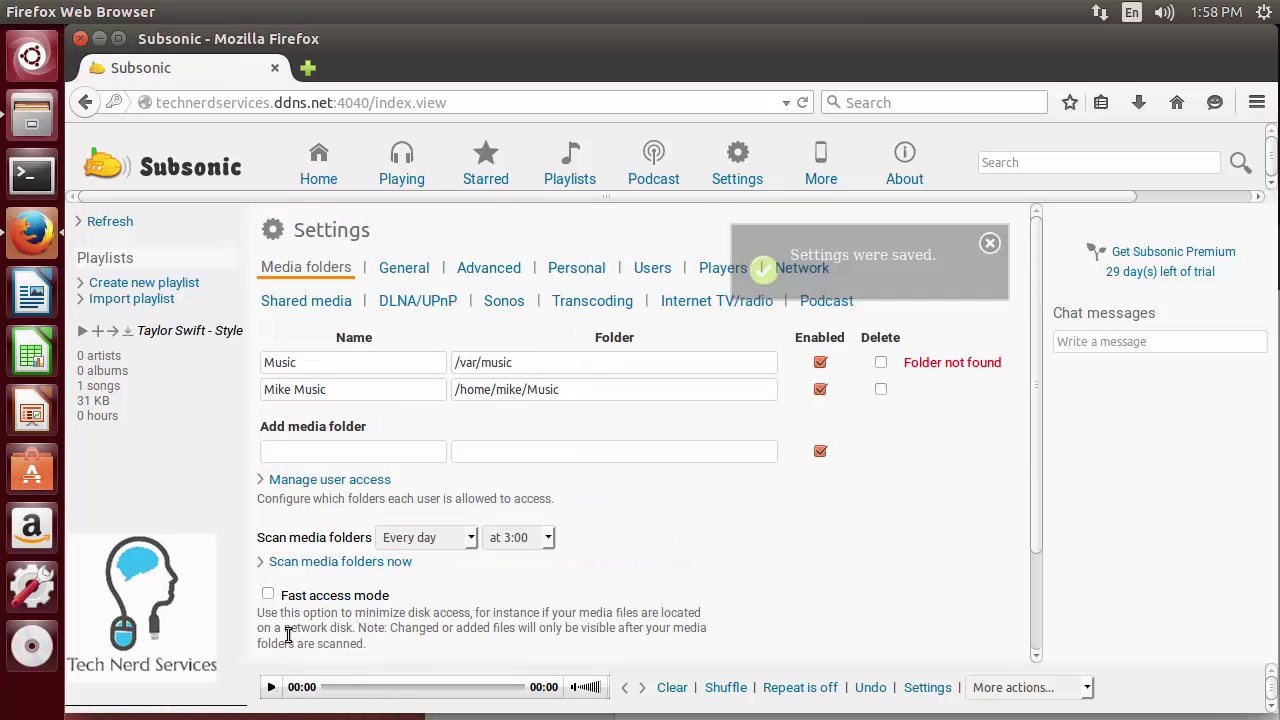
pyautogui.scroll(-2, 322, 548)
pyautogui.click(345, 449)
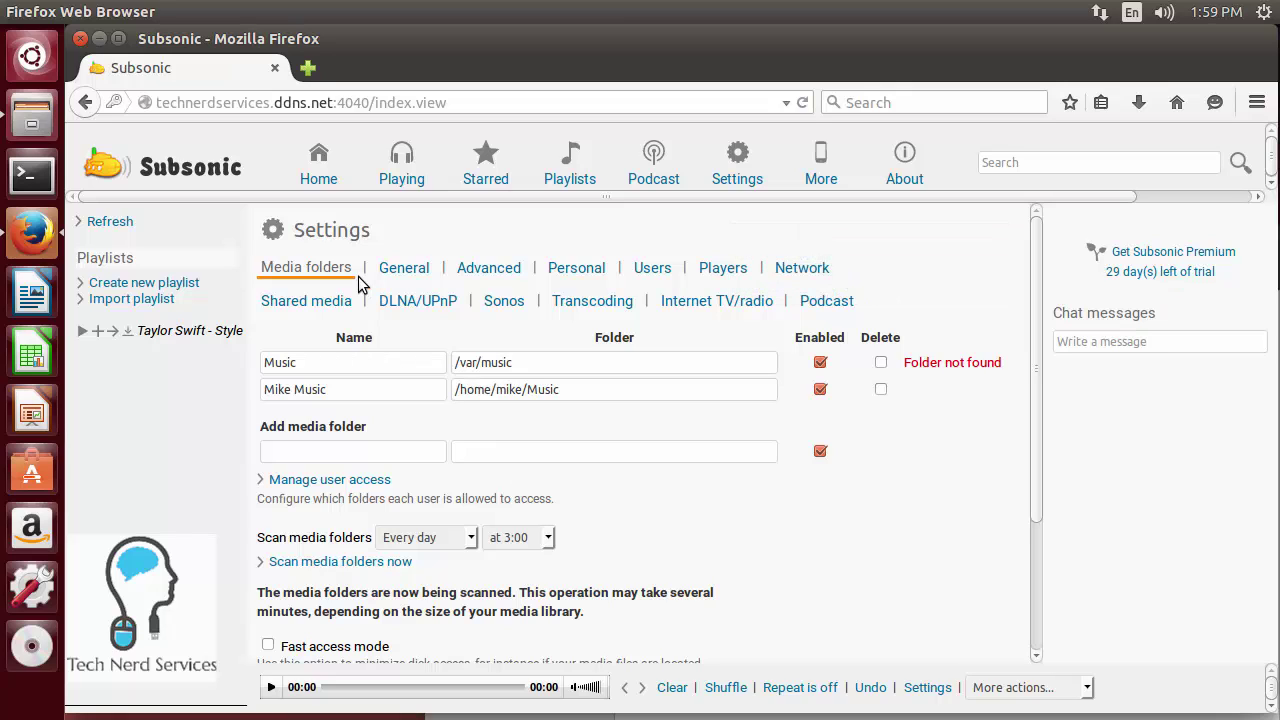
# - Go to the Subsonic home page and open the Greatest Hits album
pyautogui.click(316, 177)
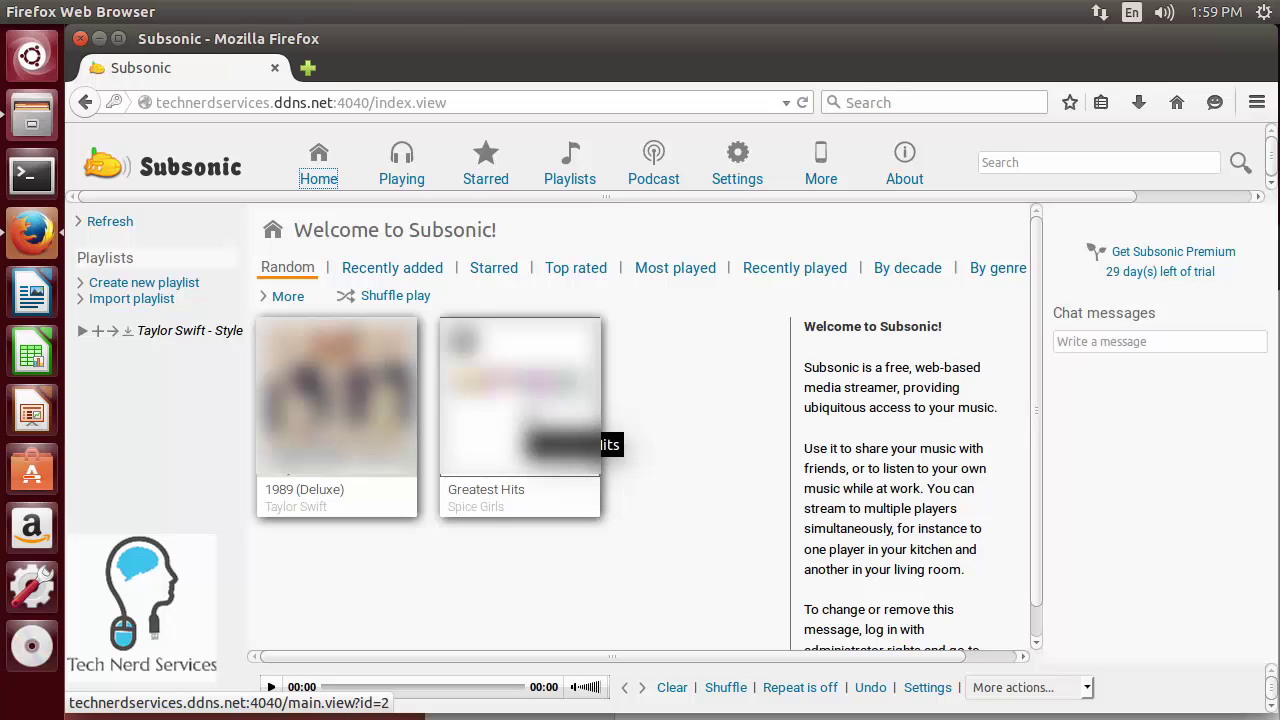
pyautogui.click(525, 420)
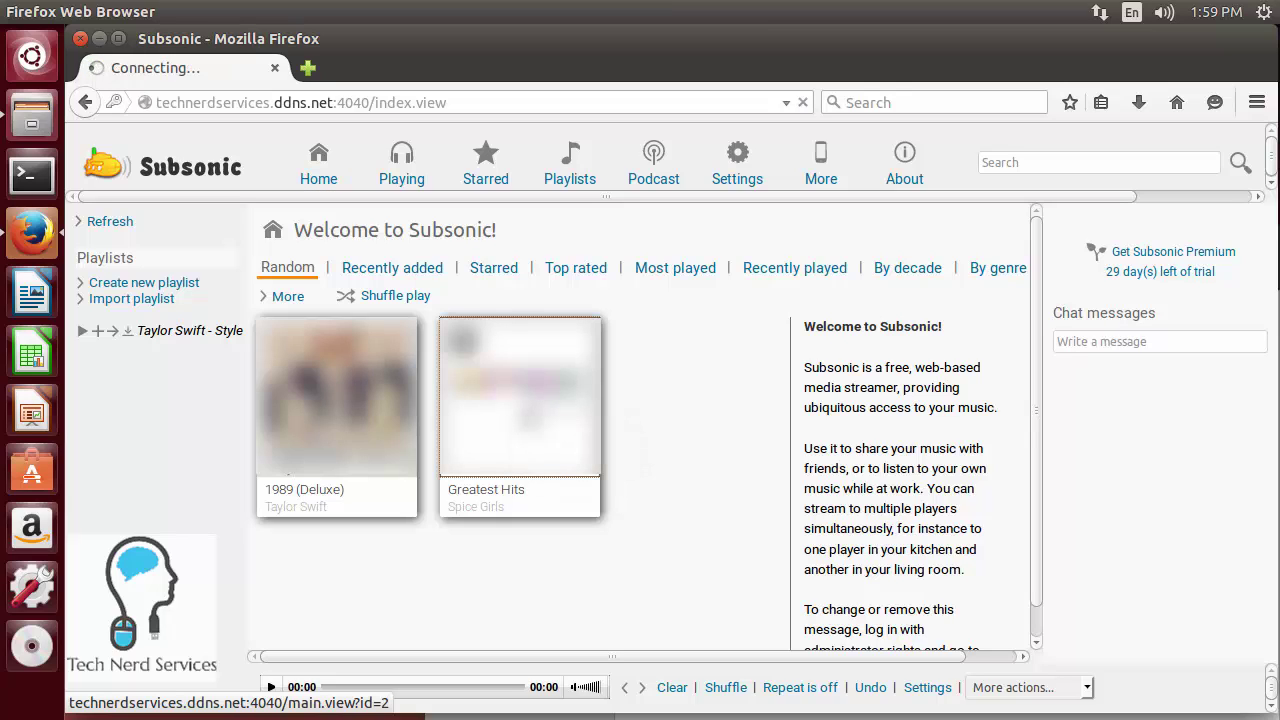